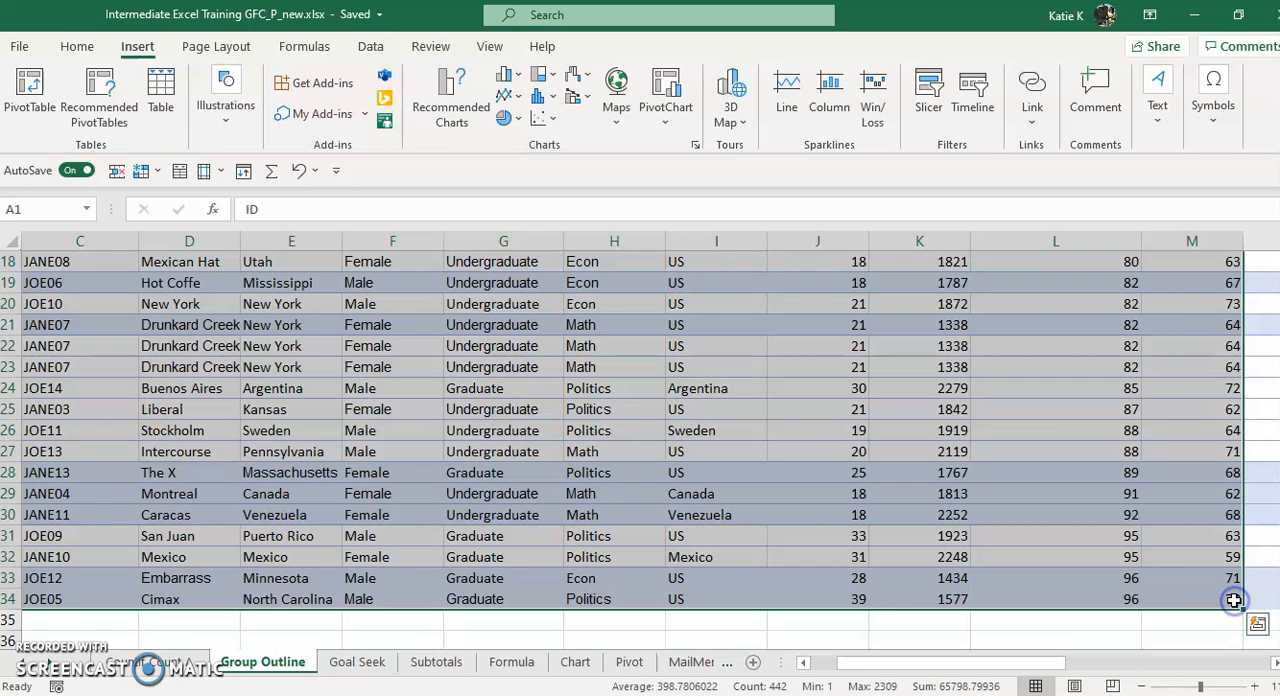
# Convert the selected student data into a table and insert slicers for State, Gender and Height (in)
pyautogui.hotkey('ctrl', 't')
pyautogui.click(958, 246)
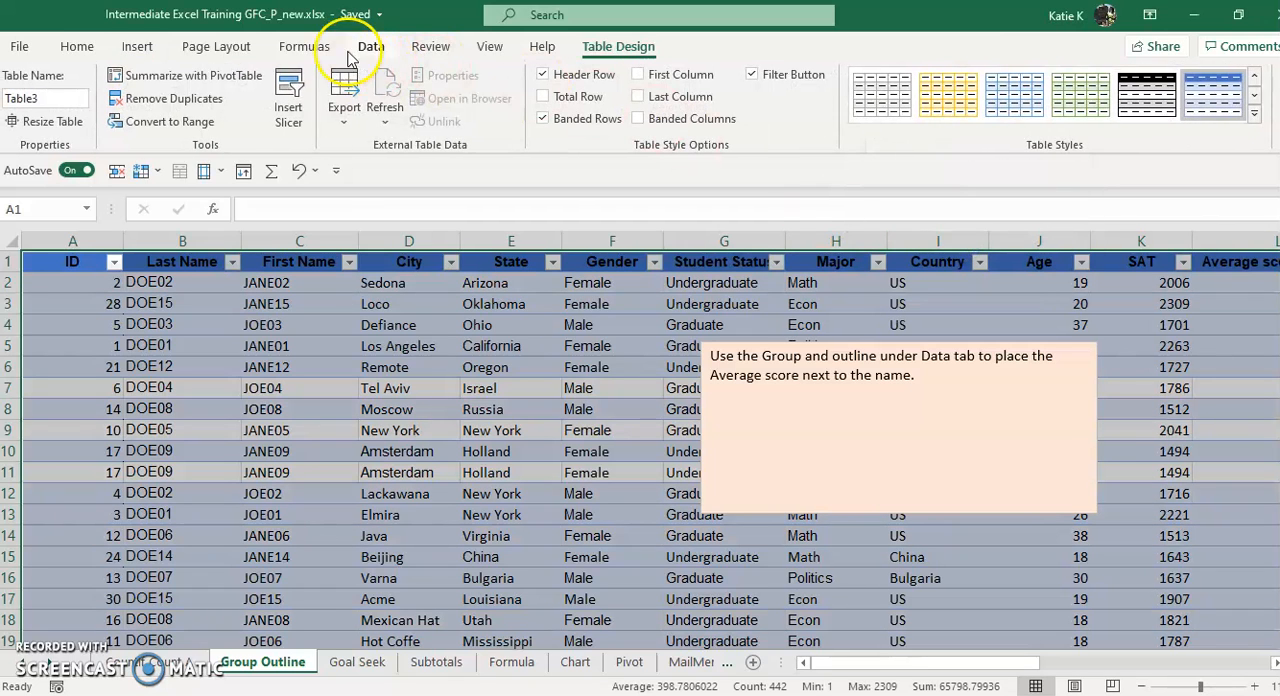
pyautogui.click(137, 46)
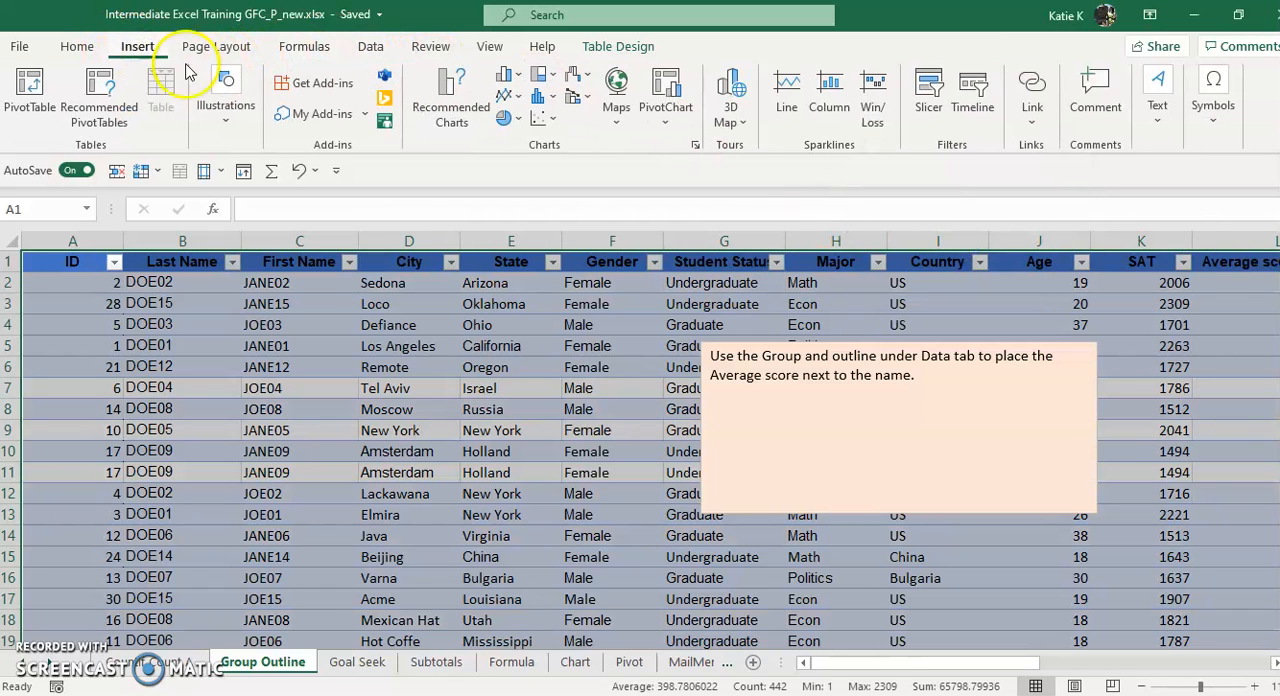
pyautogui.click(930, 100)
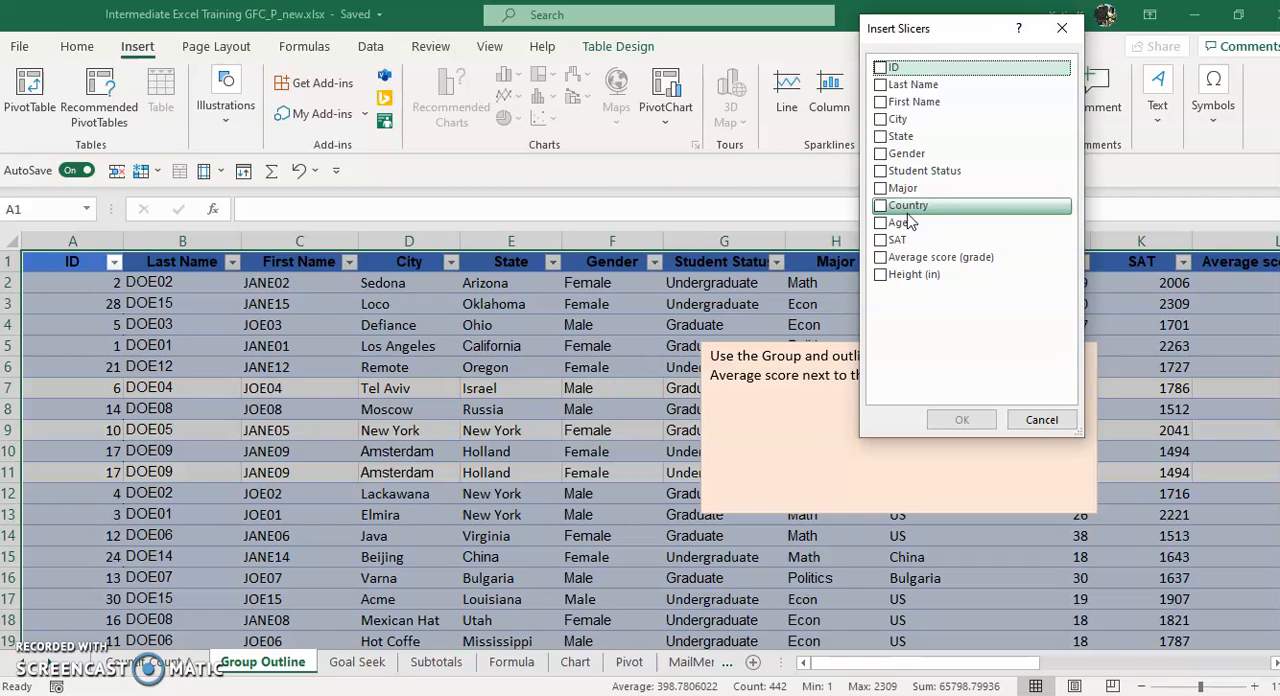
pyautogui.click(880, 155)
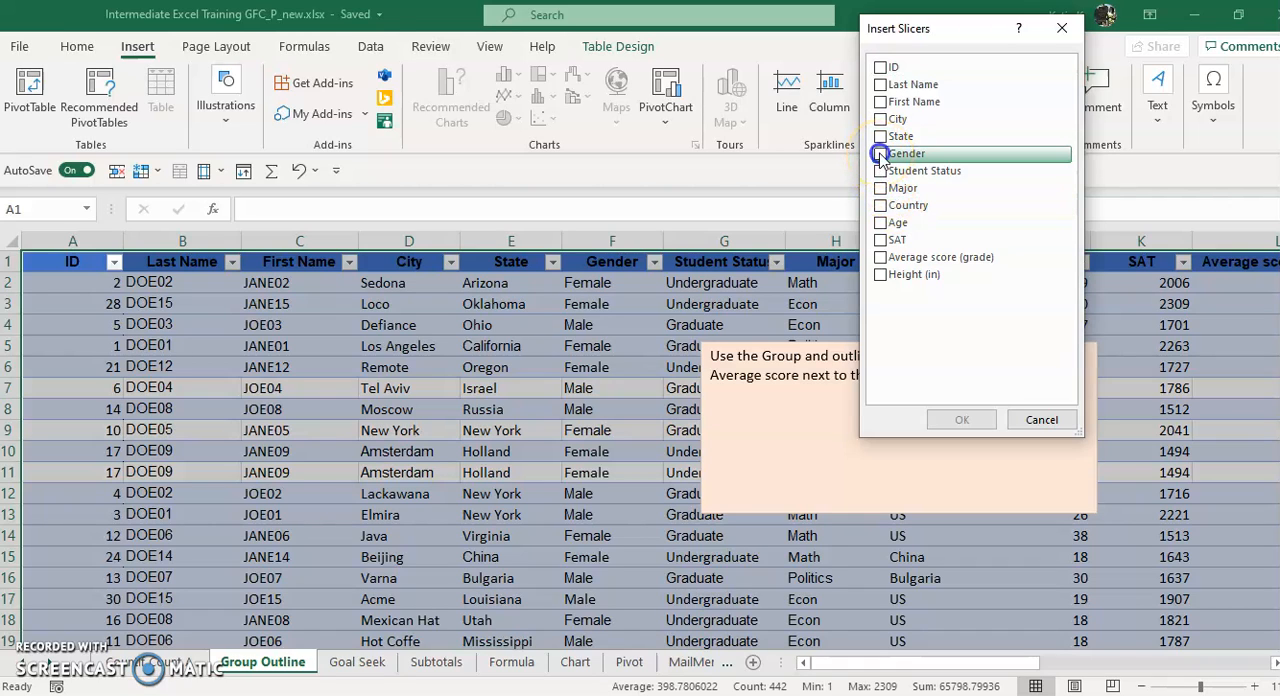
pyautogui.click(878, 137)
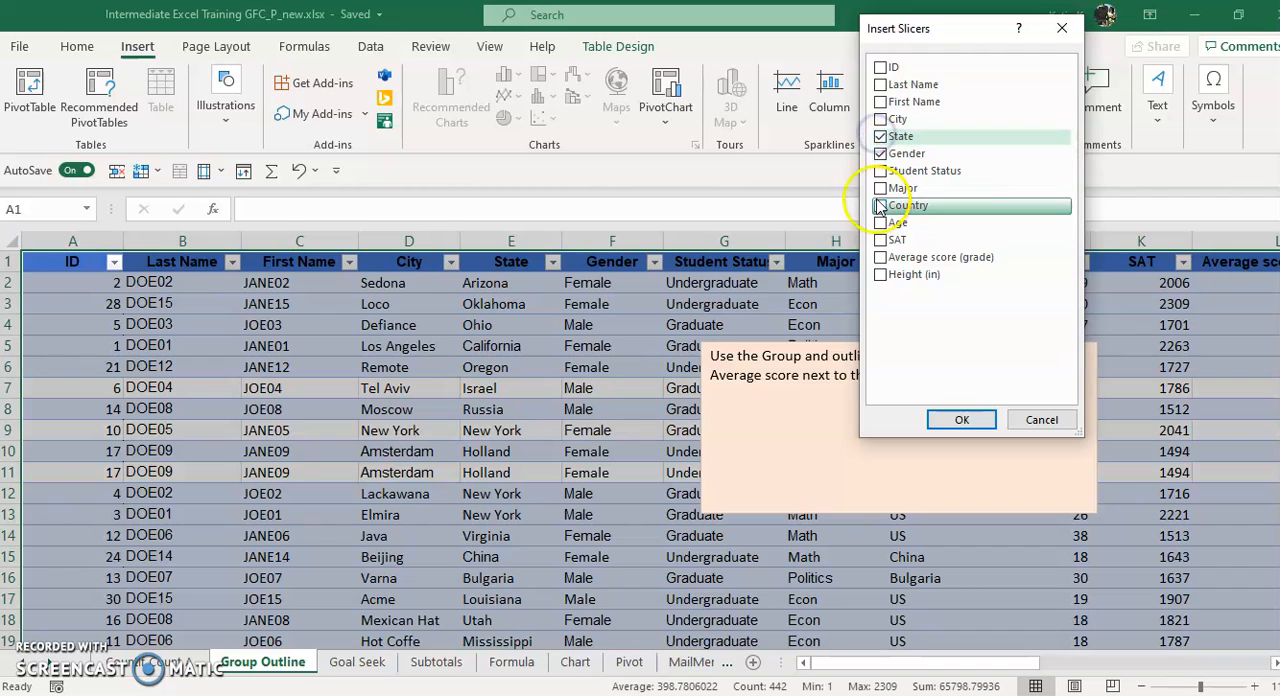
pyautogui.click(880, 274)
pyautogui.click(963, 418)
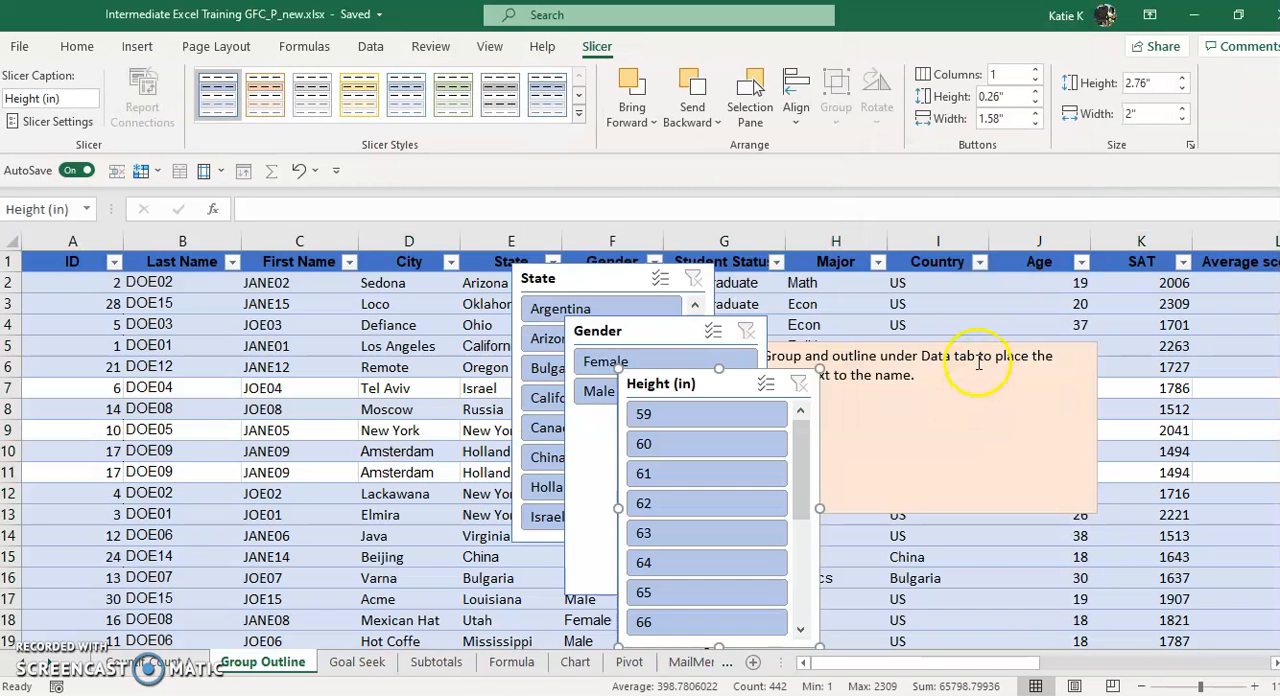
# Spread the overlapping Height (in), Gender and State slicers apart so that the table's first columns are uncovered
pyautogui.moveTo(700, 397); pyautogui.dragTo(1064, 293)
pyautogui.moveTo(639, 331); pyautogui.dragTo(852, 307)
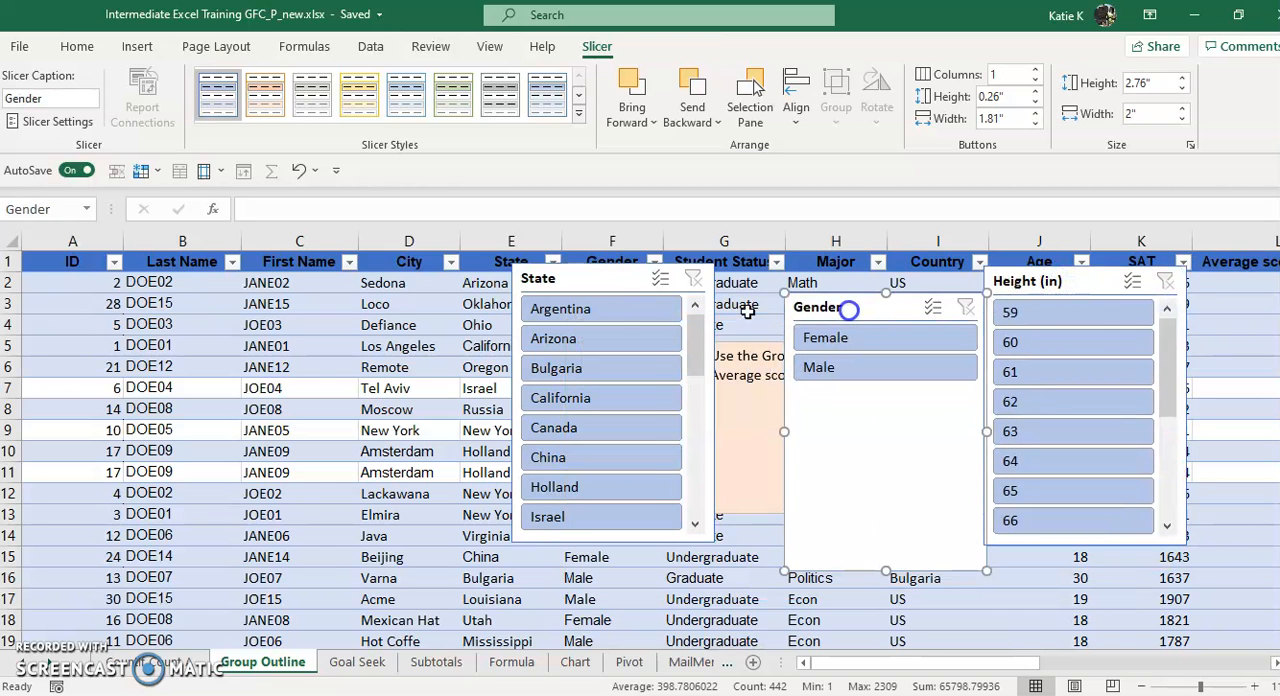
pyautogui.moveTo(591, 277); pyautogui.dragTo(1103, 323)
# Filter the table with the Gender slicer by Female and by Male, shift that slicer slightly, and clear its filter
pyautogui.click(881, 337)
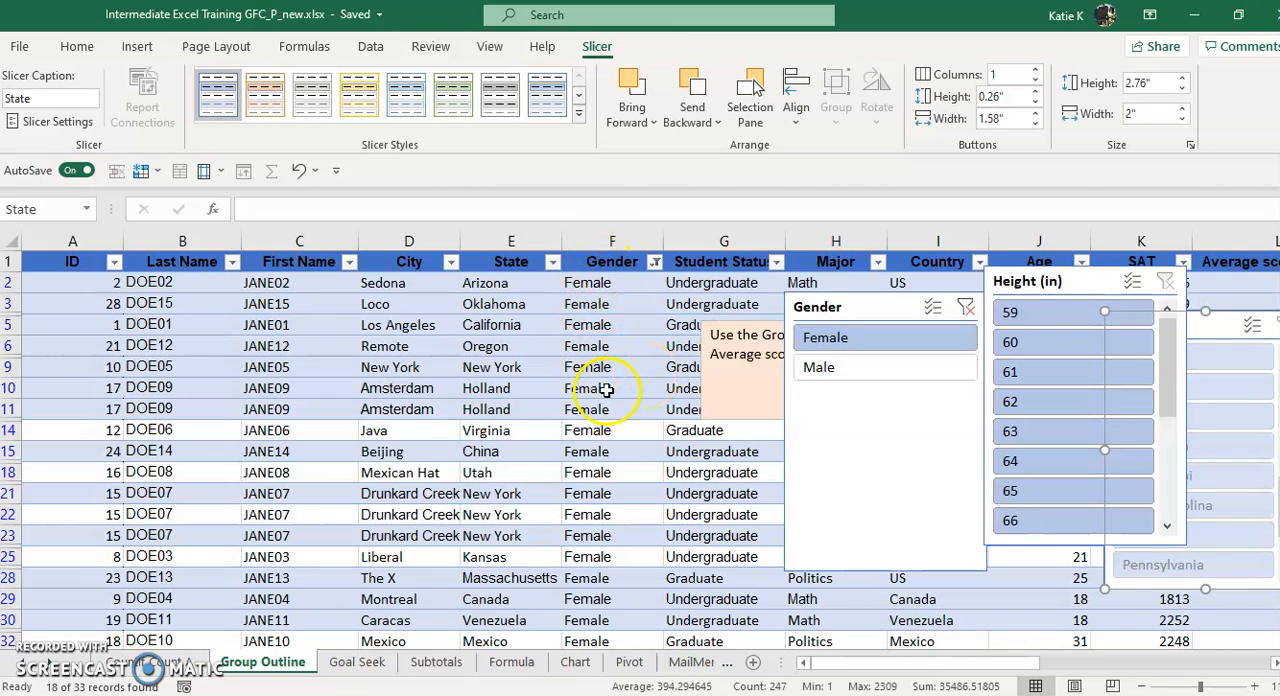
pyautogui.click(851, 367)
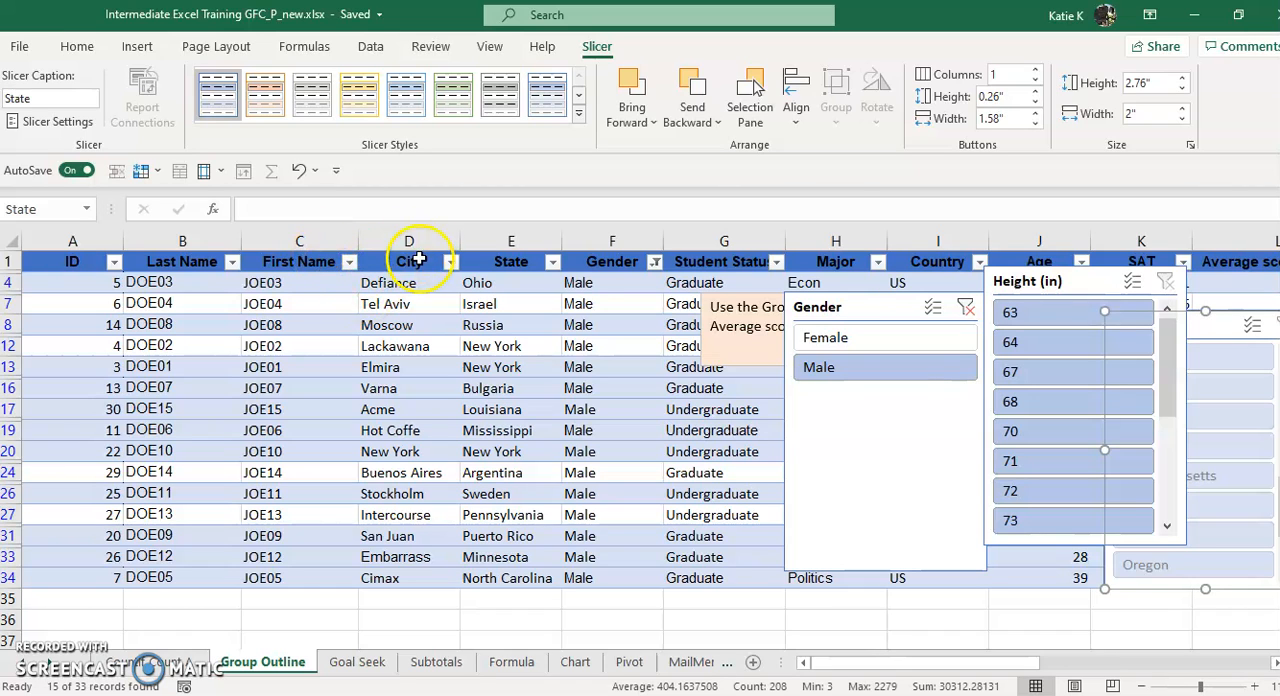
pyautogui.moveTo(858, 313); pyautogui.dragTo(818, 300)
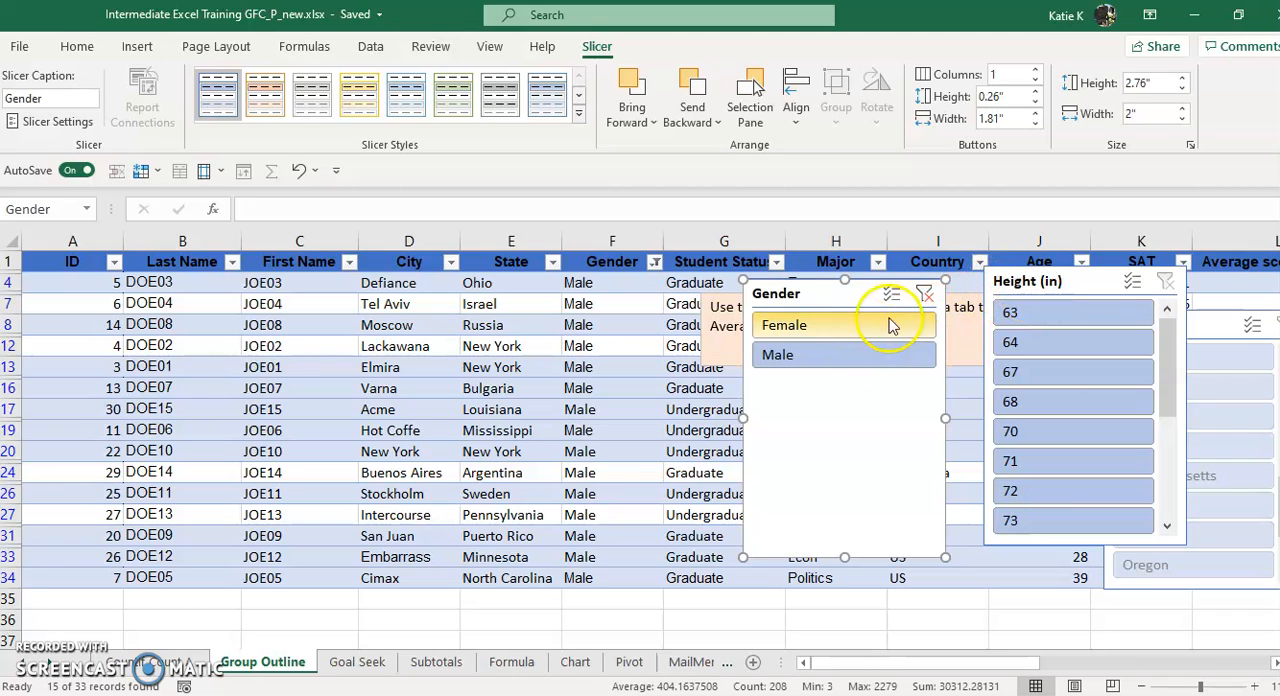
pyautogui.click(924, 294)
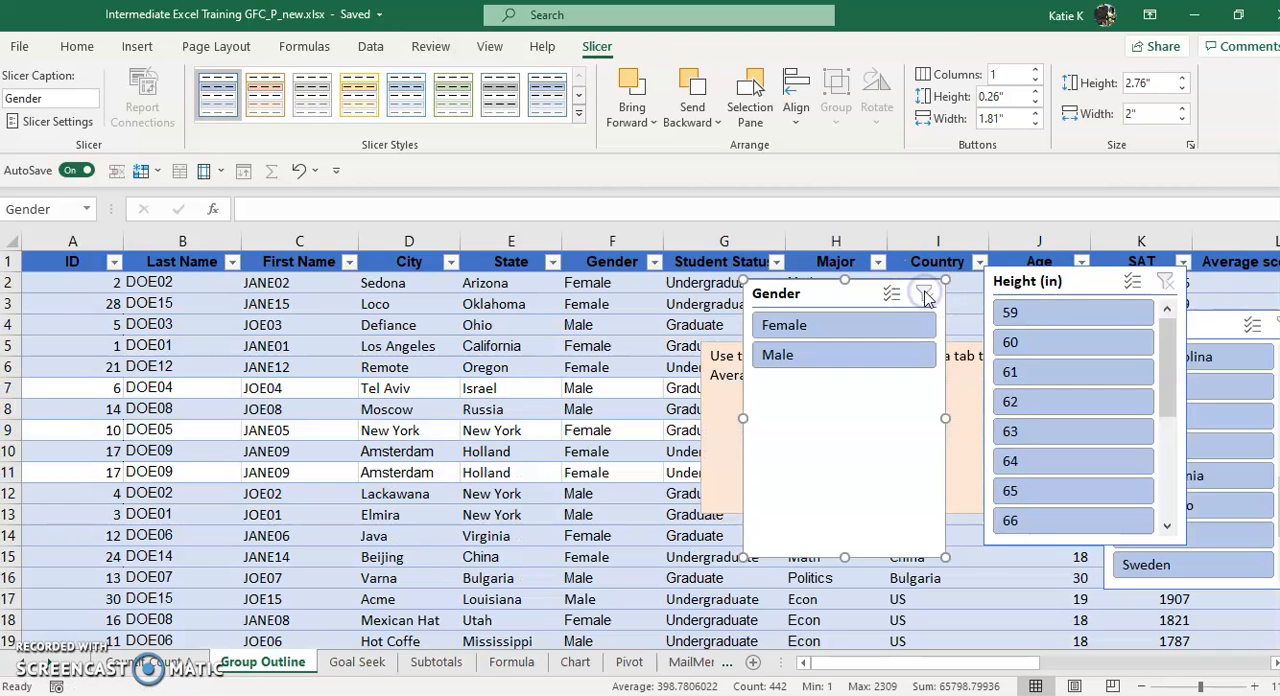
# Filter the table with the Height (in) slicer to every listed height from 60 through 70
pyautogui.click(1037, 344)
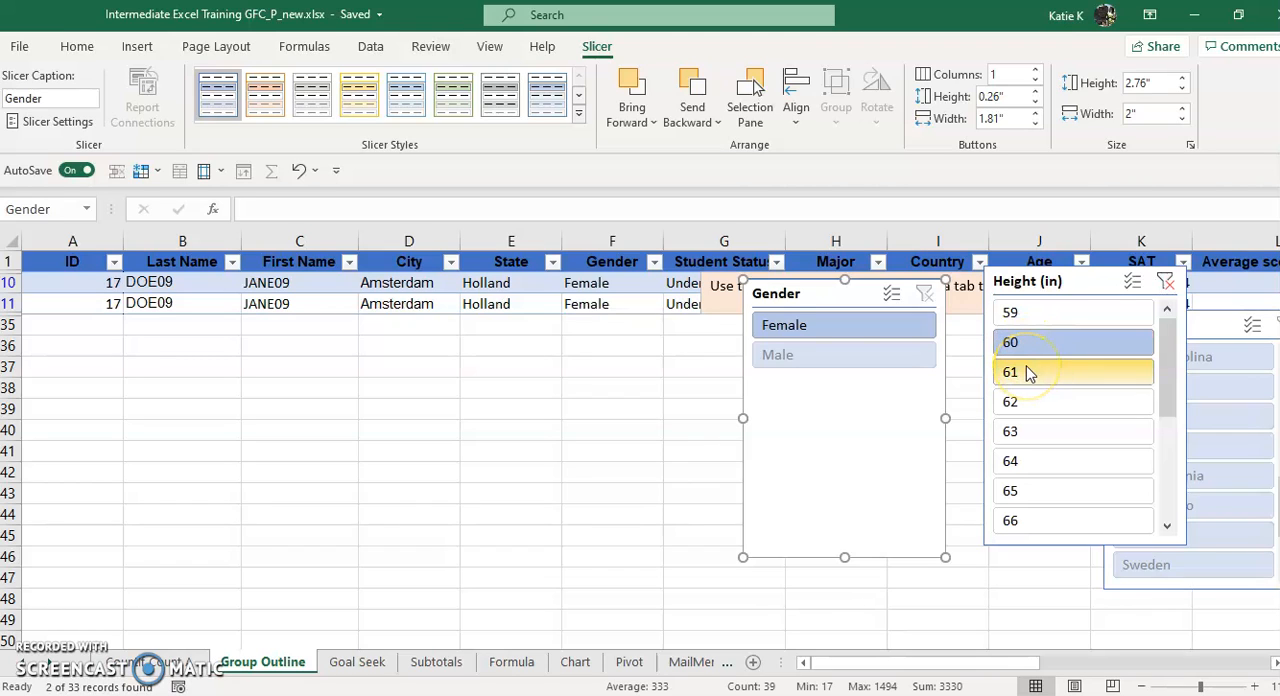
pyautogui.keyDown('ctrl'); pyautogui.click(1027, 401); pyautogui.keyUp('ctrl')
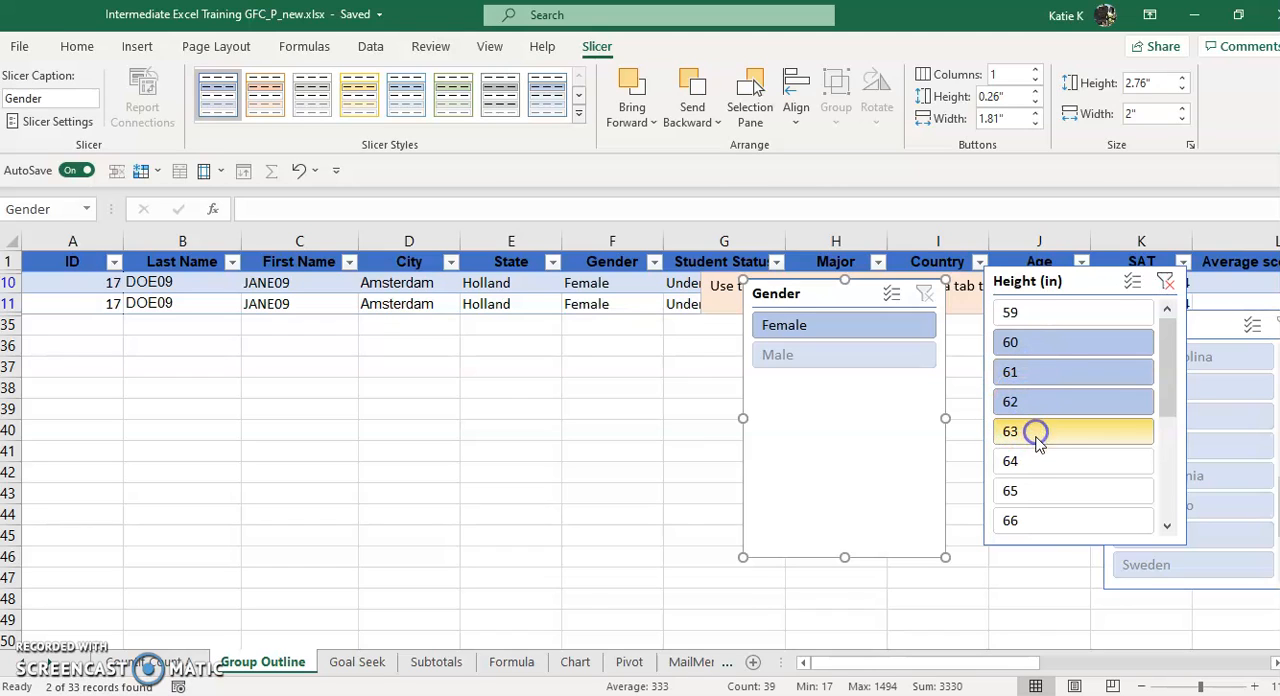
pyautogui.keyDown('ctrl'); pyautogui.click(1035, 433); pyautogui.keyUp('ctrl')
pyautogui.keyDown('ctrl'); pyautogui.click(1037, 465); pyautogui.keyUp('ctrl')
pyautogui.keyDown('ctrl'); pyautogui.click(1040, 492); pyautogui.keyUp('ctrl')
pyautogui.keyDown('ctrl'); pyautogui.click(1051, 522); pyautogui.keyUp('ctrl')
pyautogui.moveTo(1157, 406); pyautogui.dragTo(1160, 527)
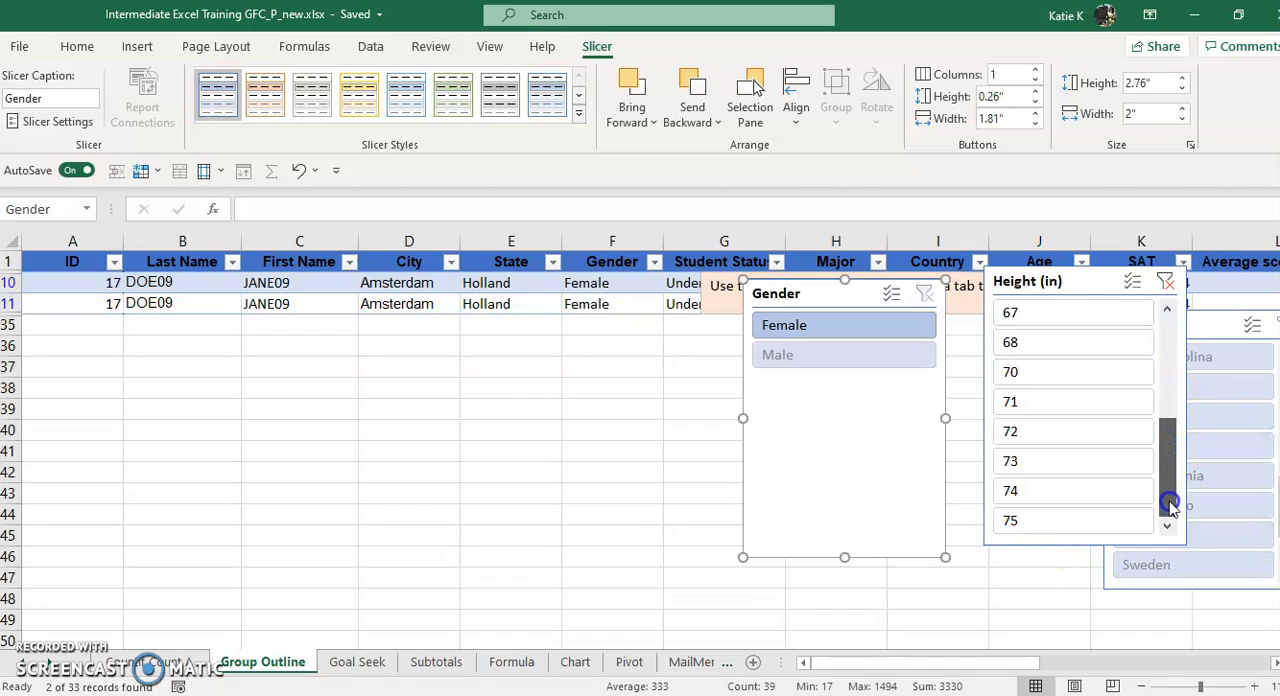
pyautogui.keyDown('ctrl'); pyautogui.click(1060, 314); pyautogui.keyUp('ctrl')
pyautogui.keyDown('ctrl'); pyautogui.click(1057, 342); pyautogui.keyUp('ctrl')
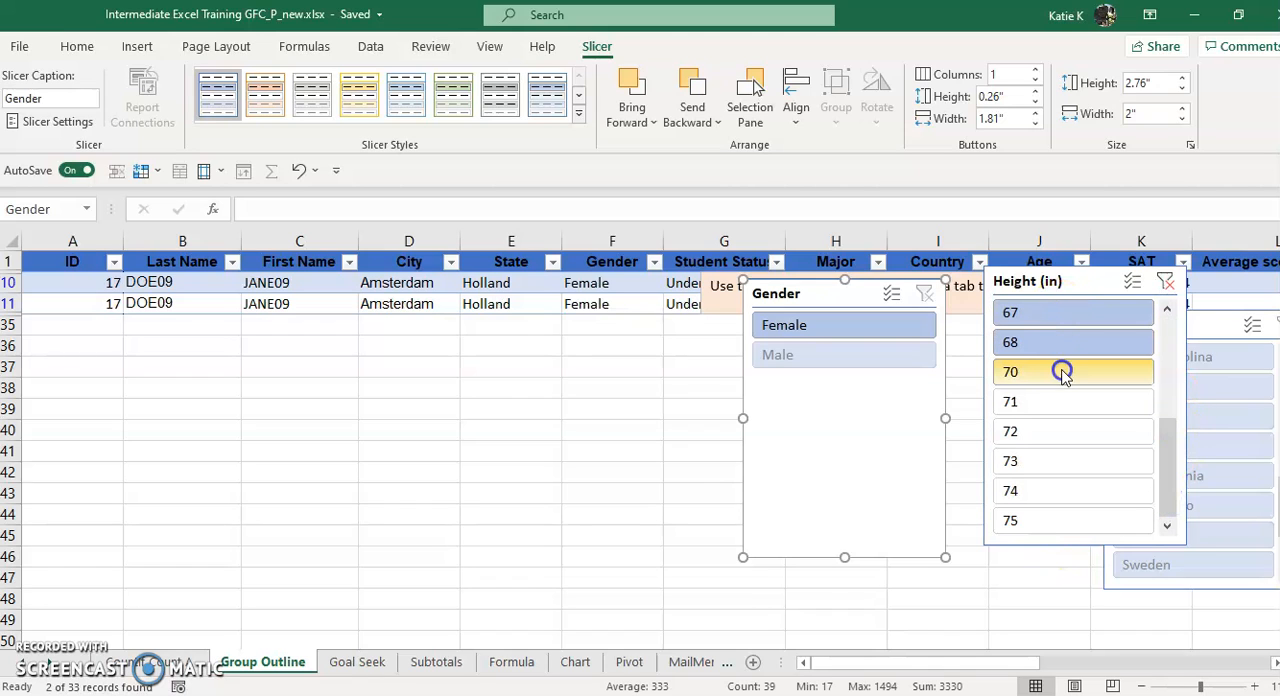
pyautogui.keyDown('ctrl'); pyautogui.click(1064, 375); pyautogui.keyUp('ctrl')
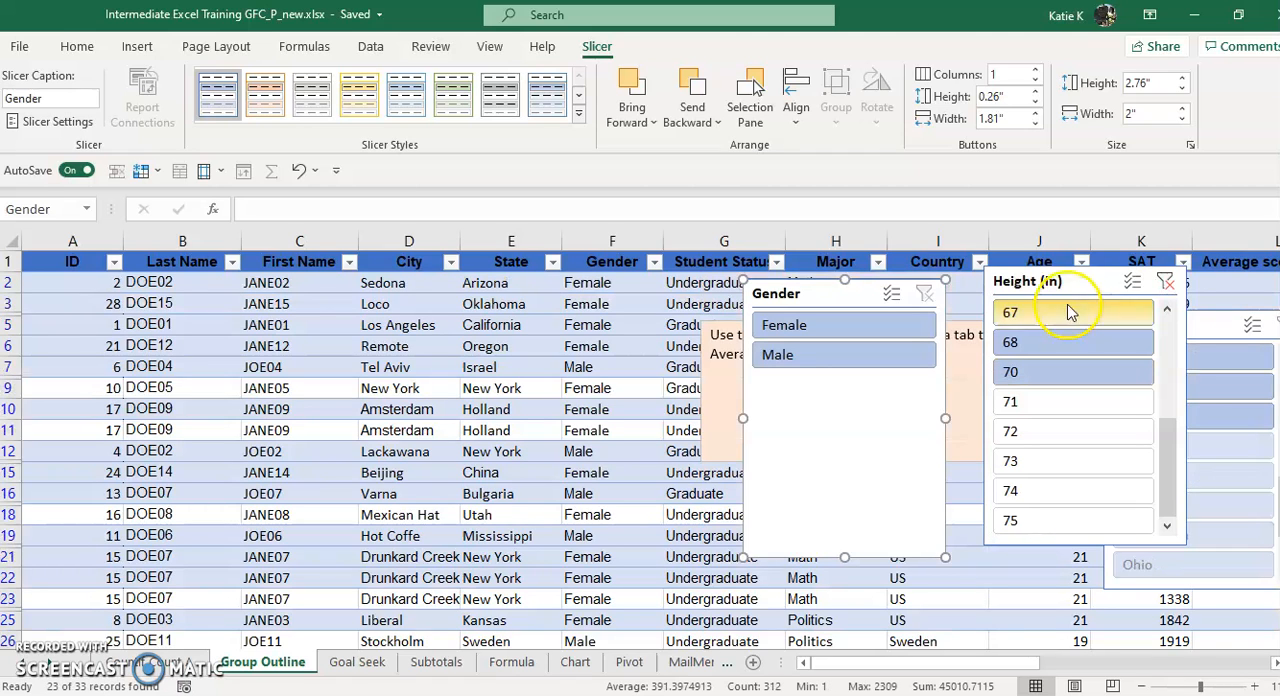
# Reposition the Height (in) and State slicers so their headers are accessible, and clear the height filter
pyautogui.moveTo(1063, 281); pyautogui.dragTo(935, 385)
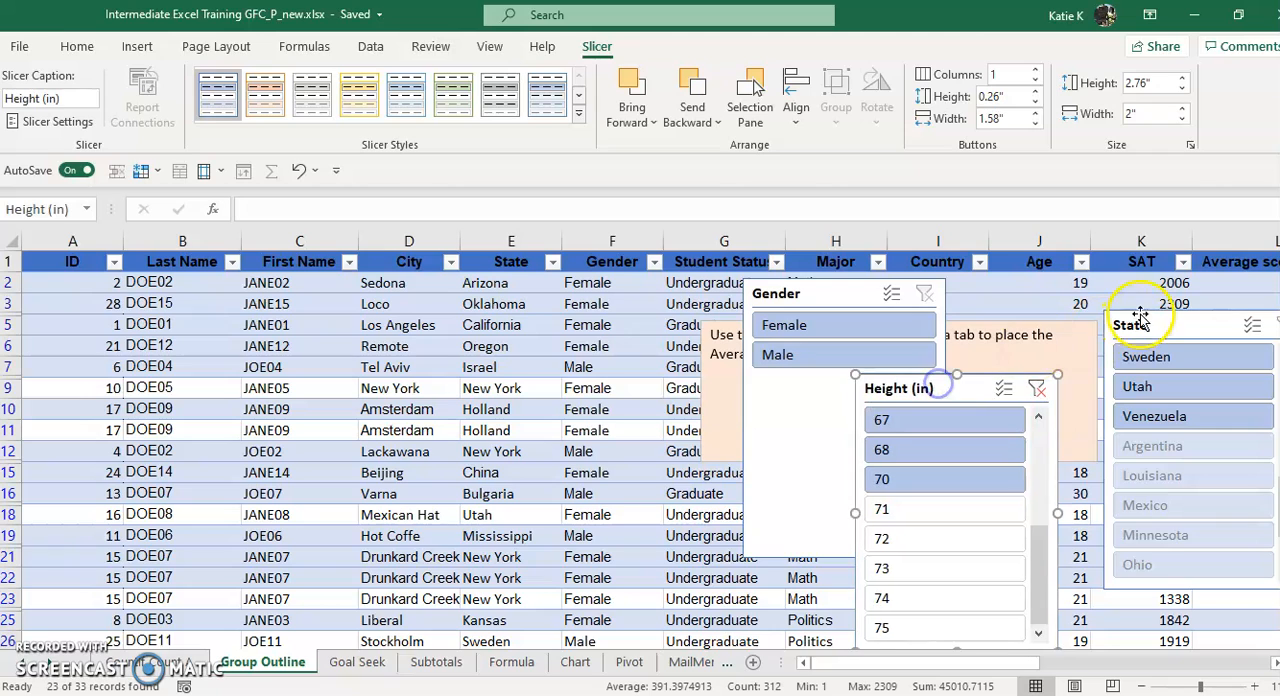
pyautogui.moveTo(1150, 325); pyautogui.dragTo(1090, 262)
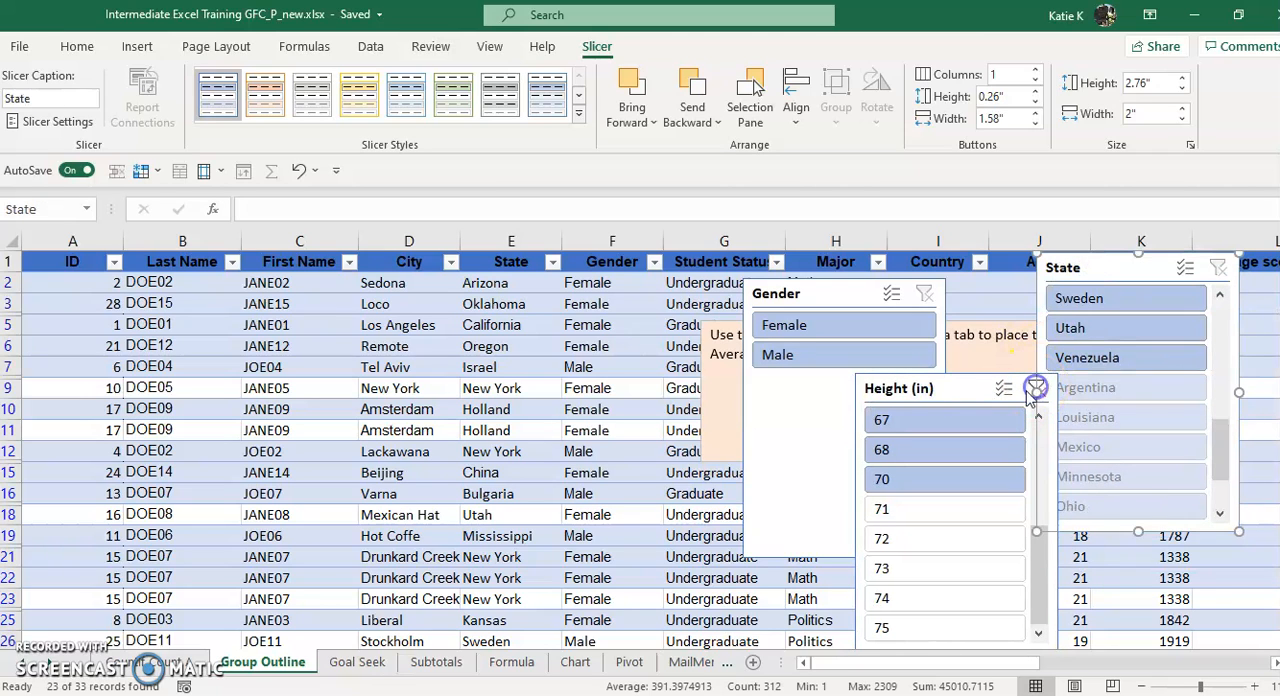
pyautogui.moveTo(966, 397); pyautogui.dragTo(904, 395)
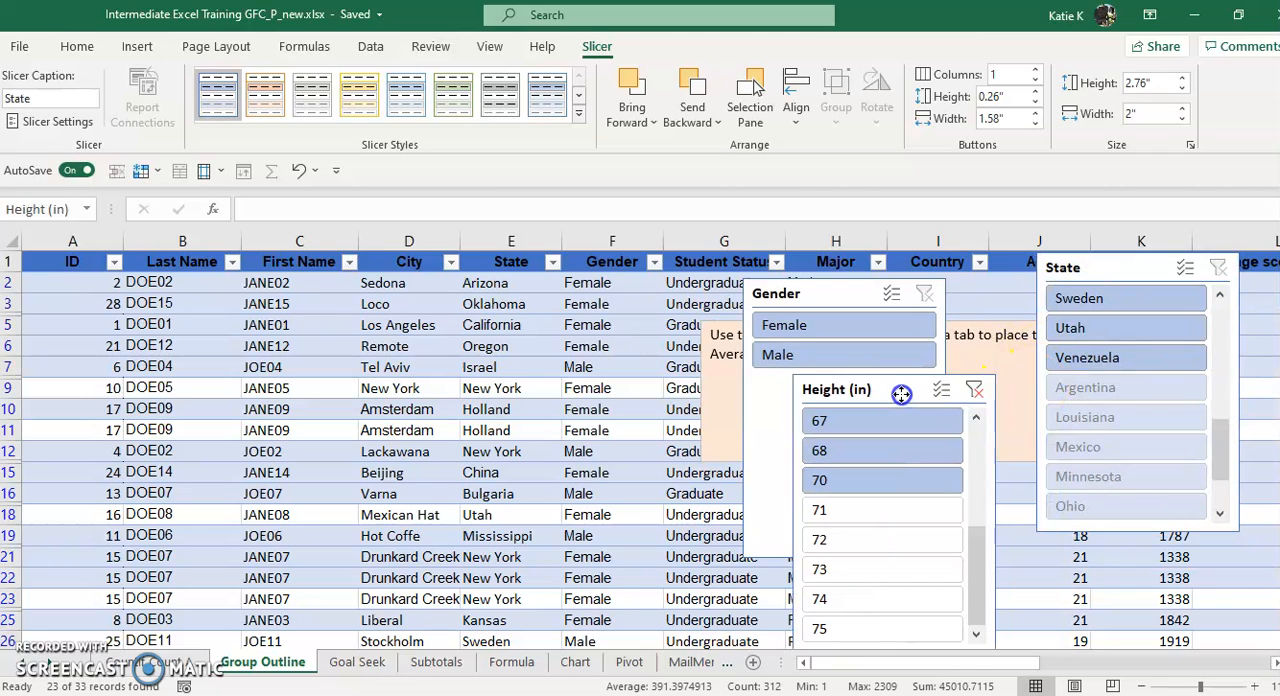
pyautogui.click(975, 390)
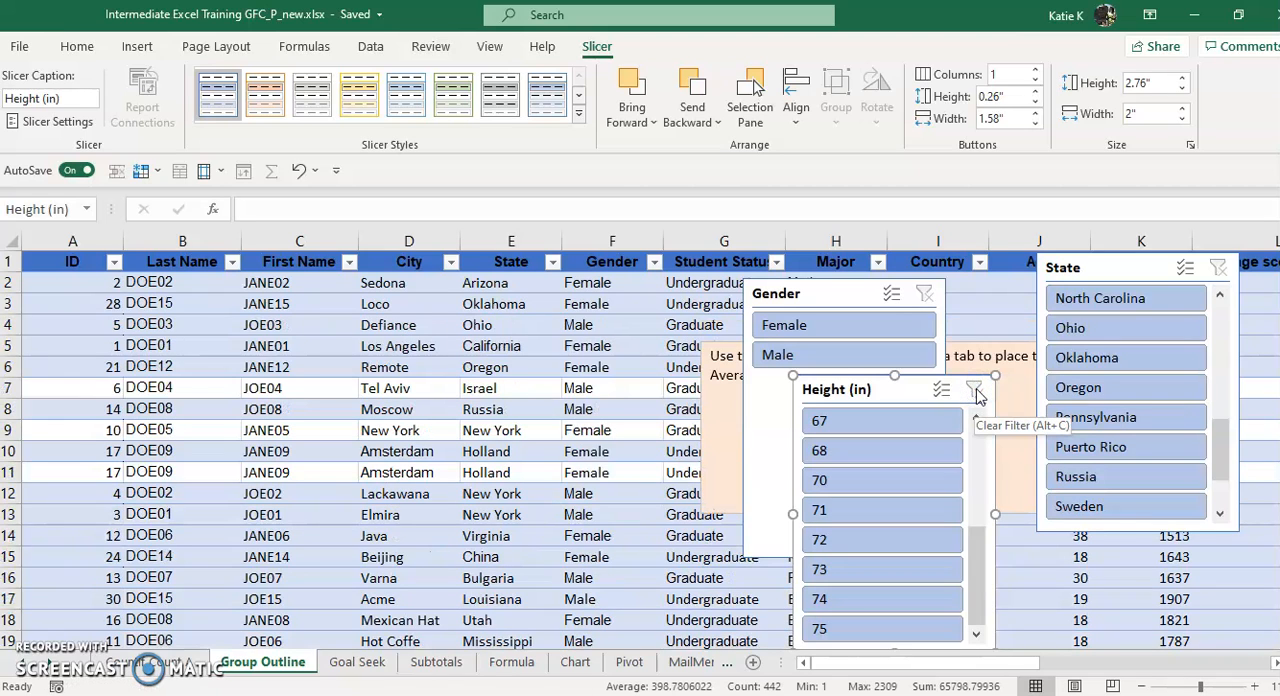
# Filter the table with the State slicer by Ohio, Pennsylvania, Oregon and Russia in turn, ending on Sweden
pyautogui.click(1095, 332)
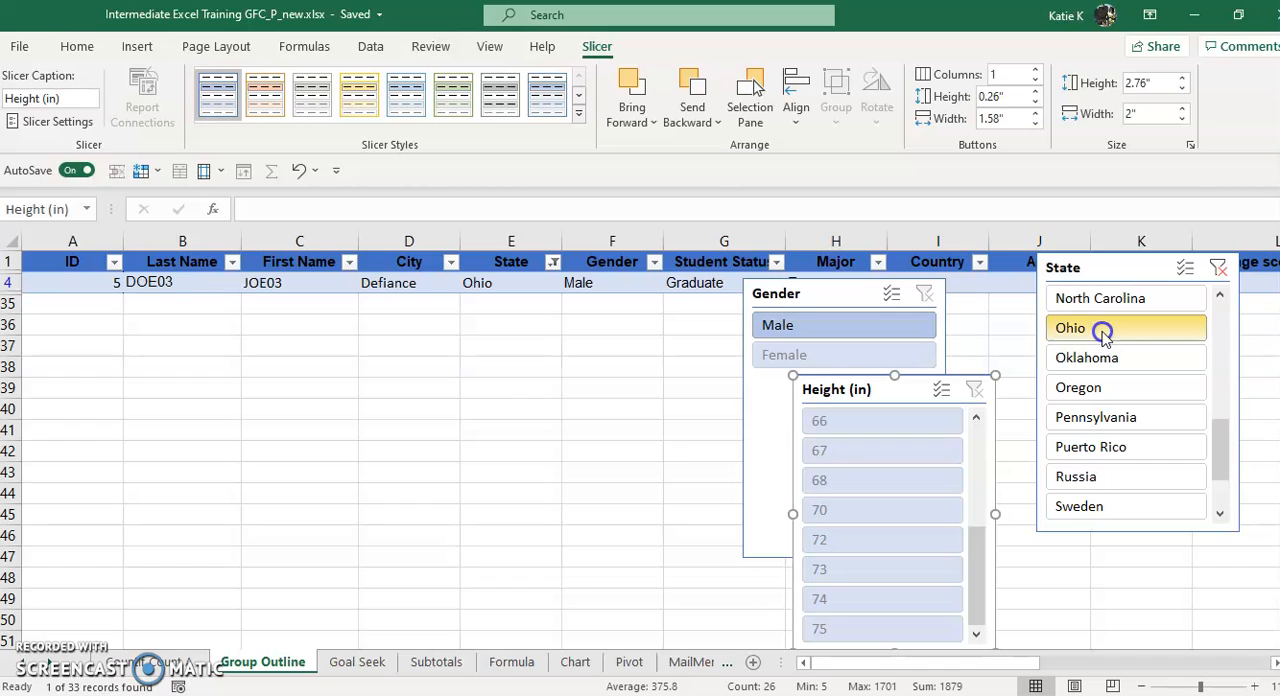
pyautogui.click(1110, 419)
pyautogui.click(1104, 389)
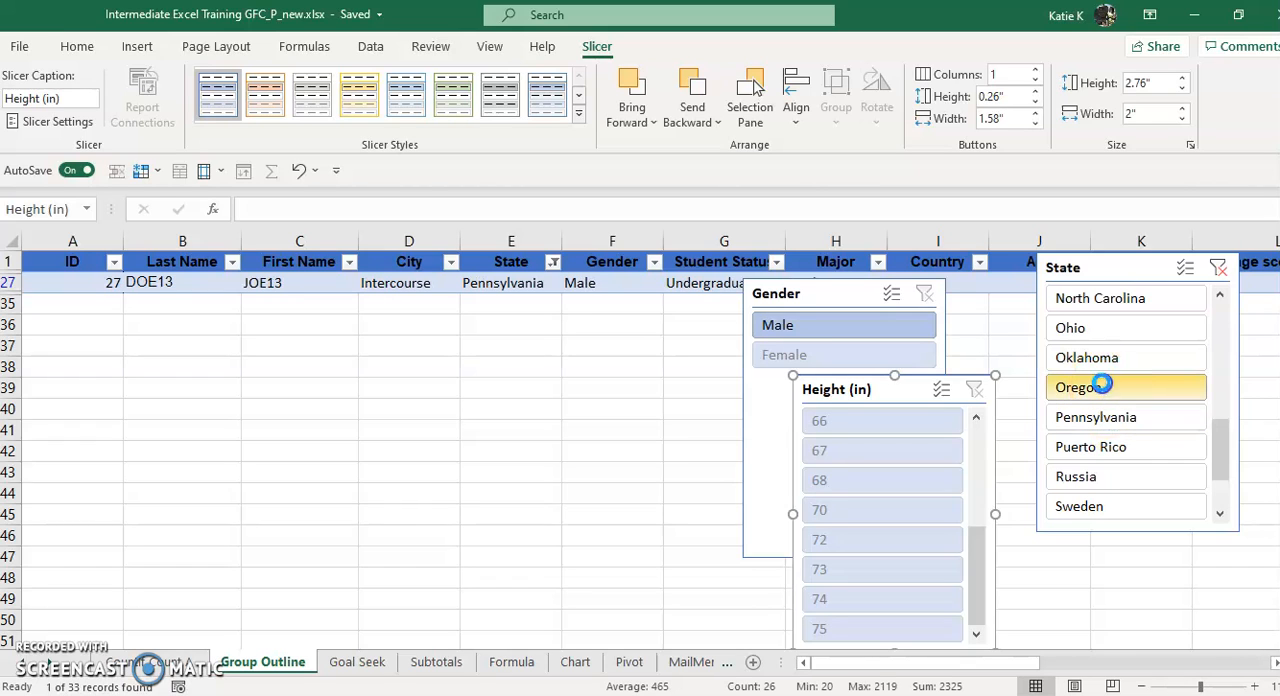
pyautogui.click(1115, 477)
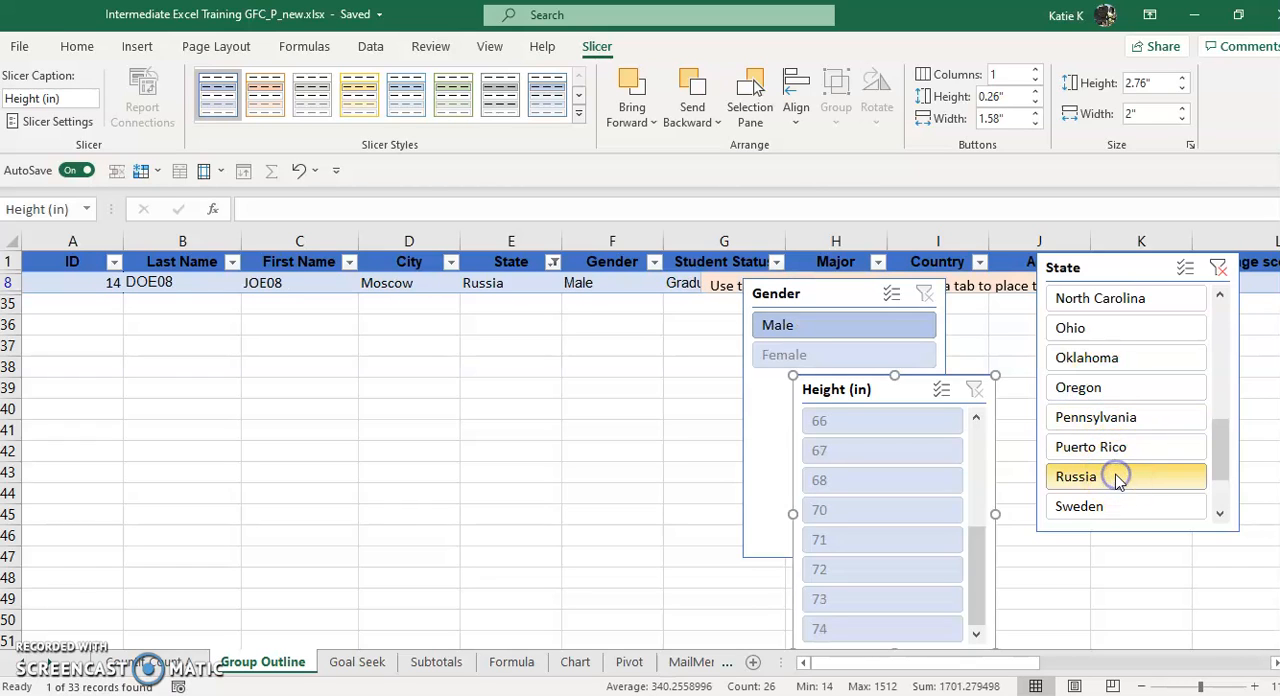
pyautogui.click(1118, 508)
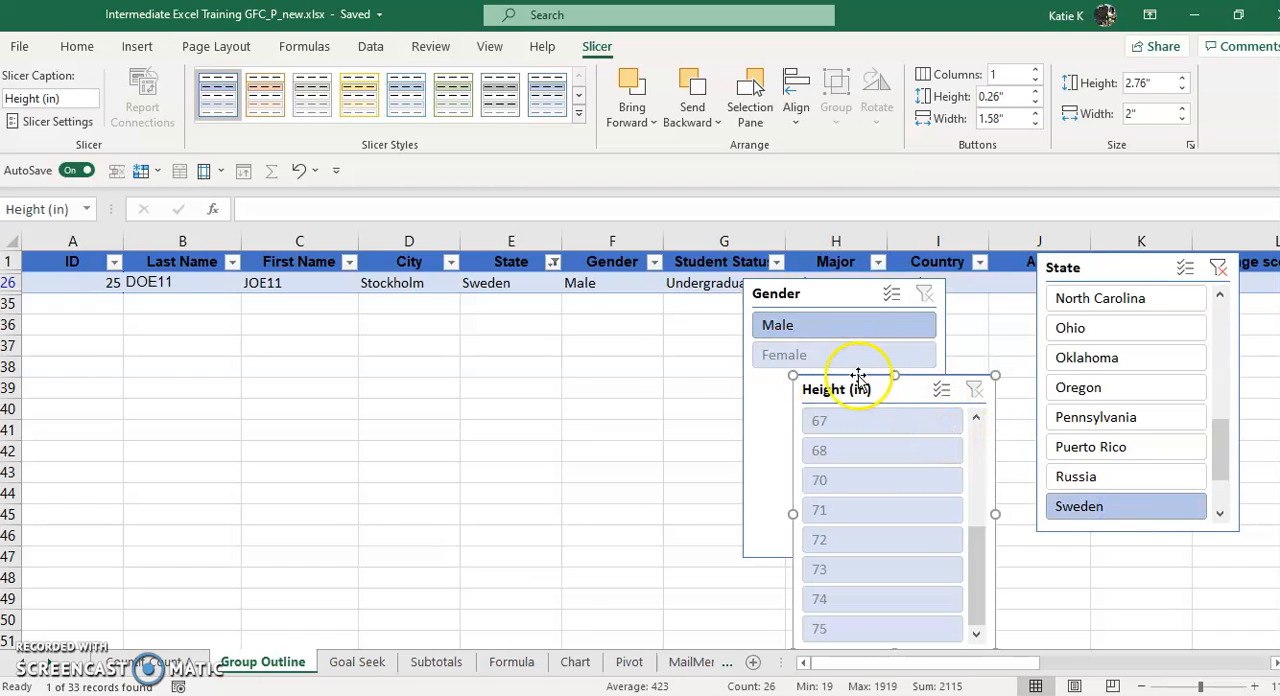
# Delete the Height (in), Gender and State slicers from the Group Outline sheet
pyautogui.press('Delete')
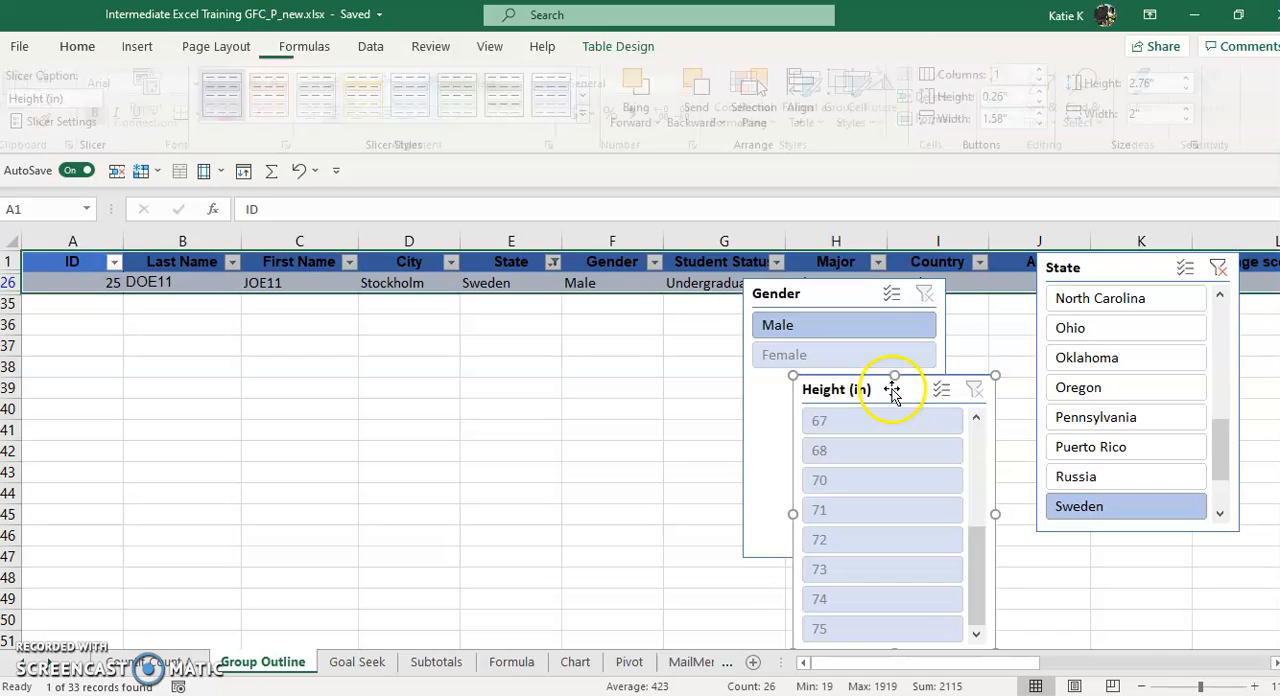
pyautogui.click(885, 370)
pyautogui.click(863, 297)
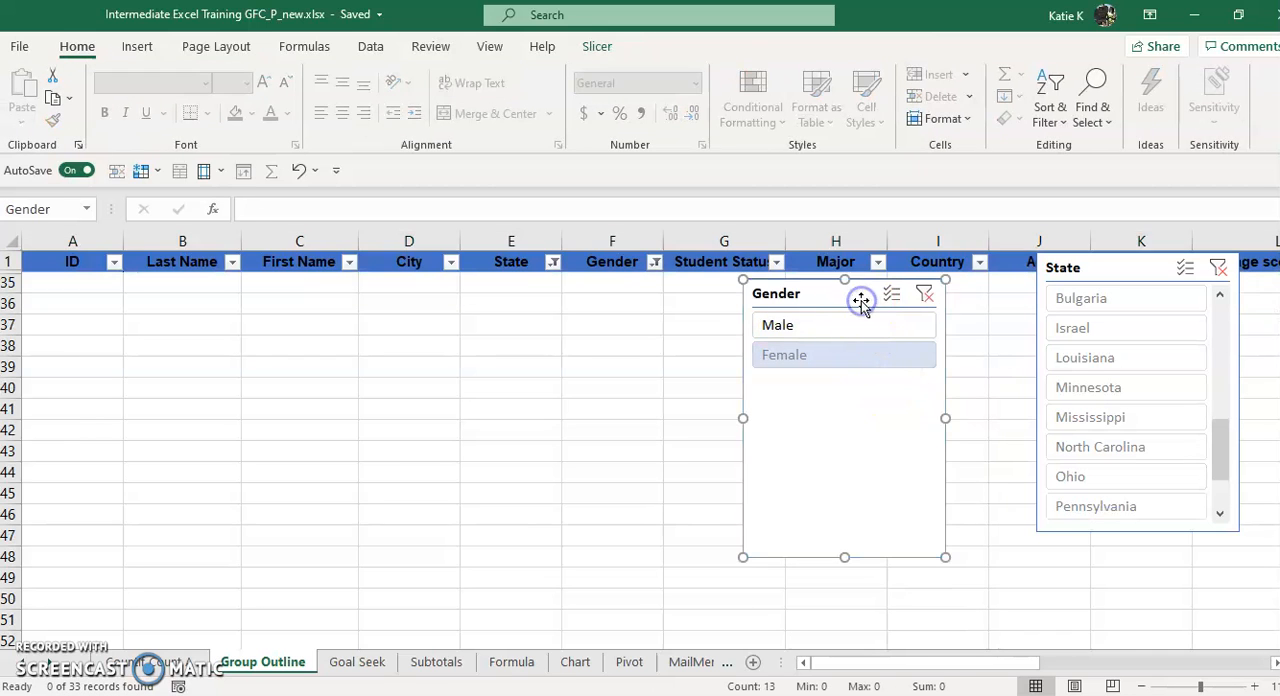
pyautogui.press('Delete')
pyautogui.click(1100, 275)
pyautogui.press('Delete')
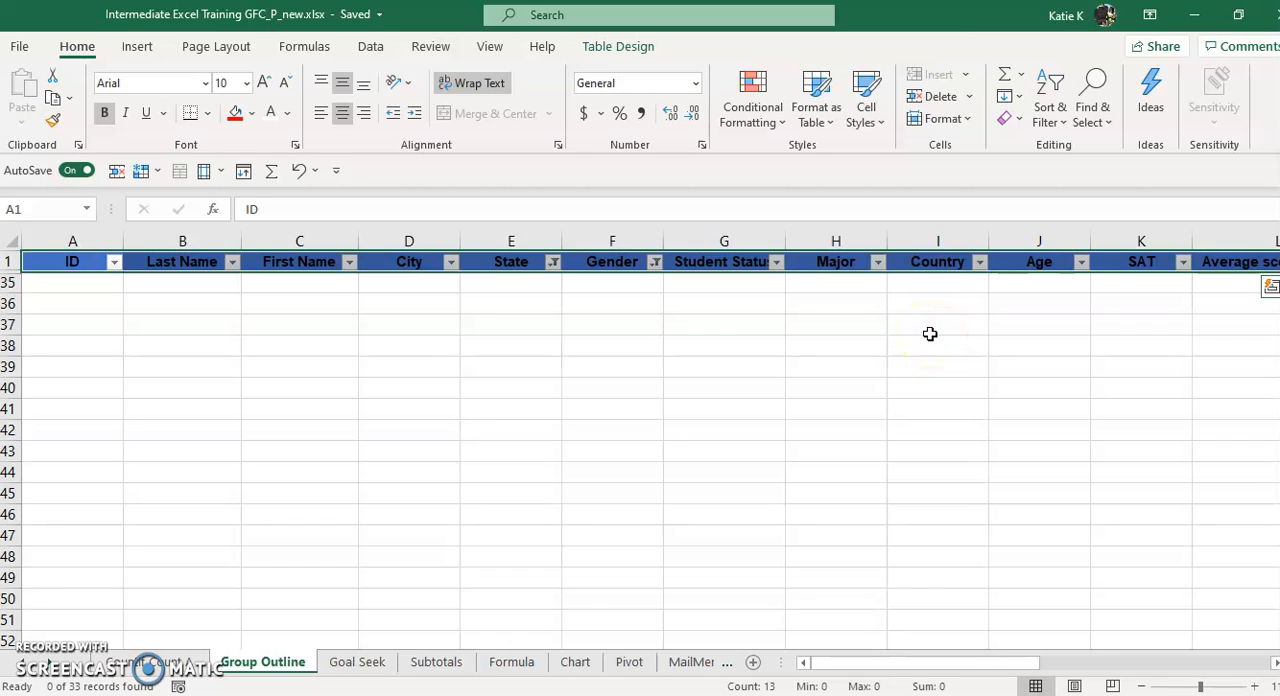
# On the Chart sheet, insert the recommended pie chart for the Budget 2020 data in A1:B5
pyautogui.click(580, 662)
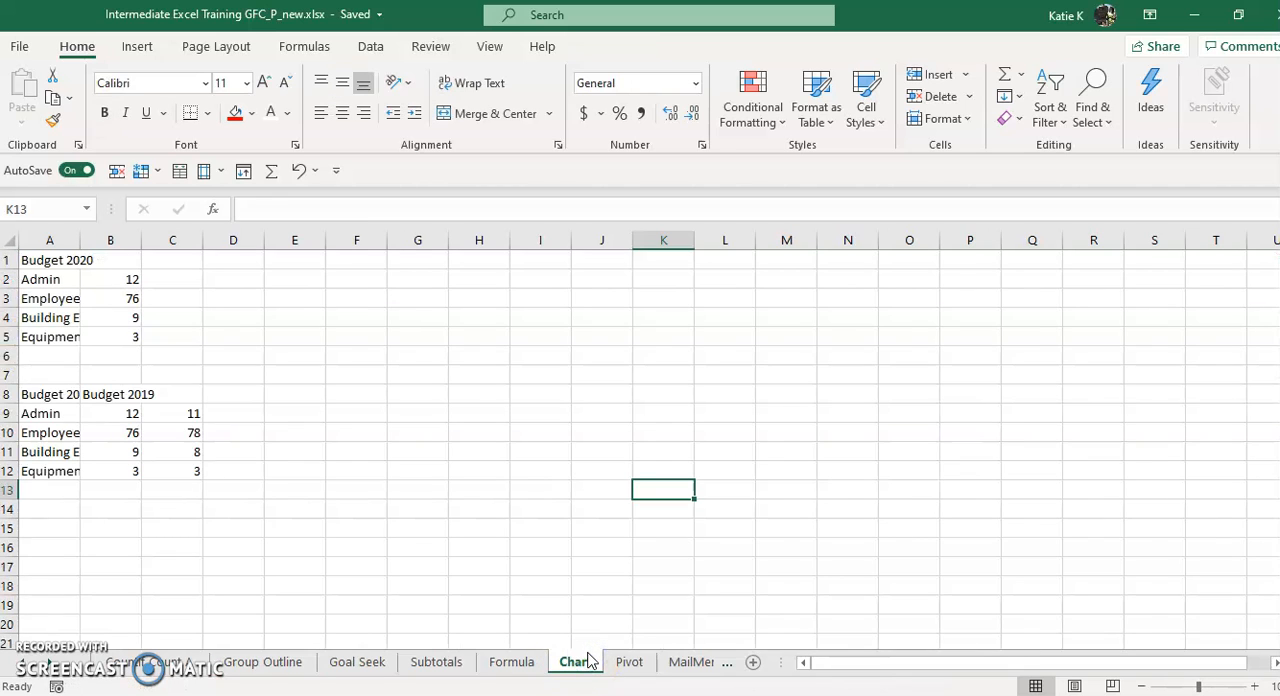
pyautogui.moveTo(45, 259); pyautogui.dragTo(136, 338)
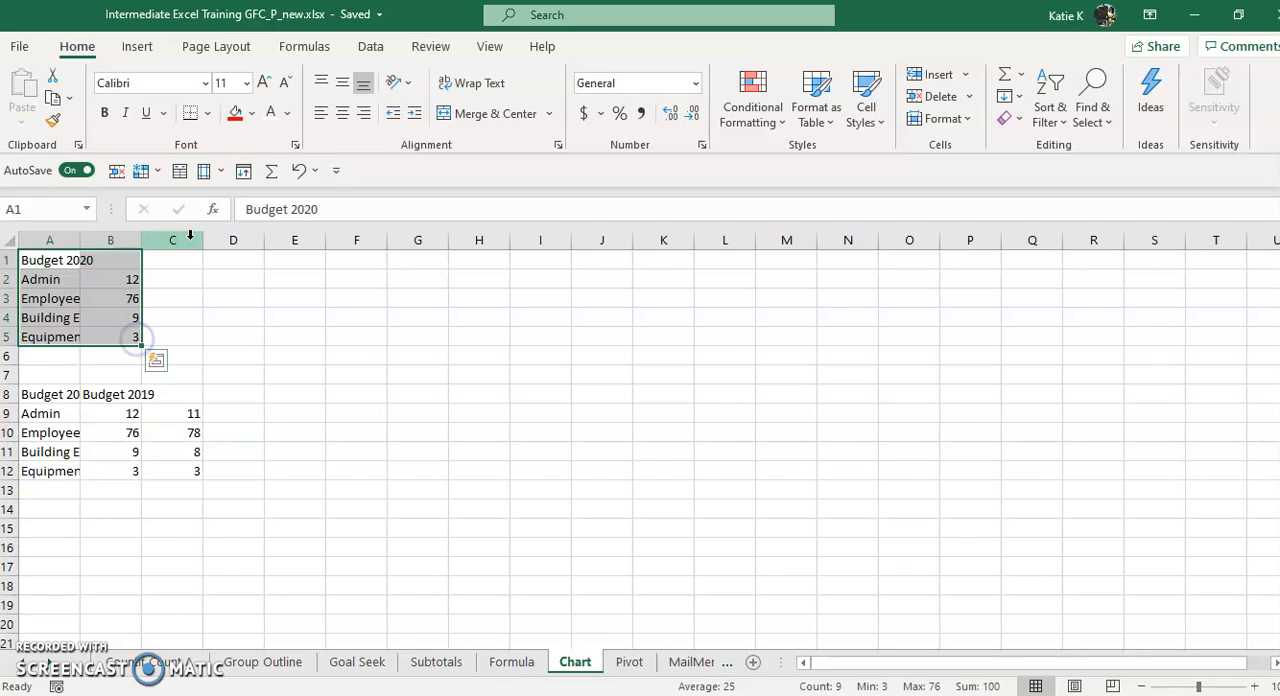
pyautogui.click(139, 50)
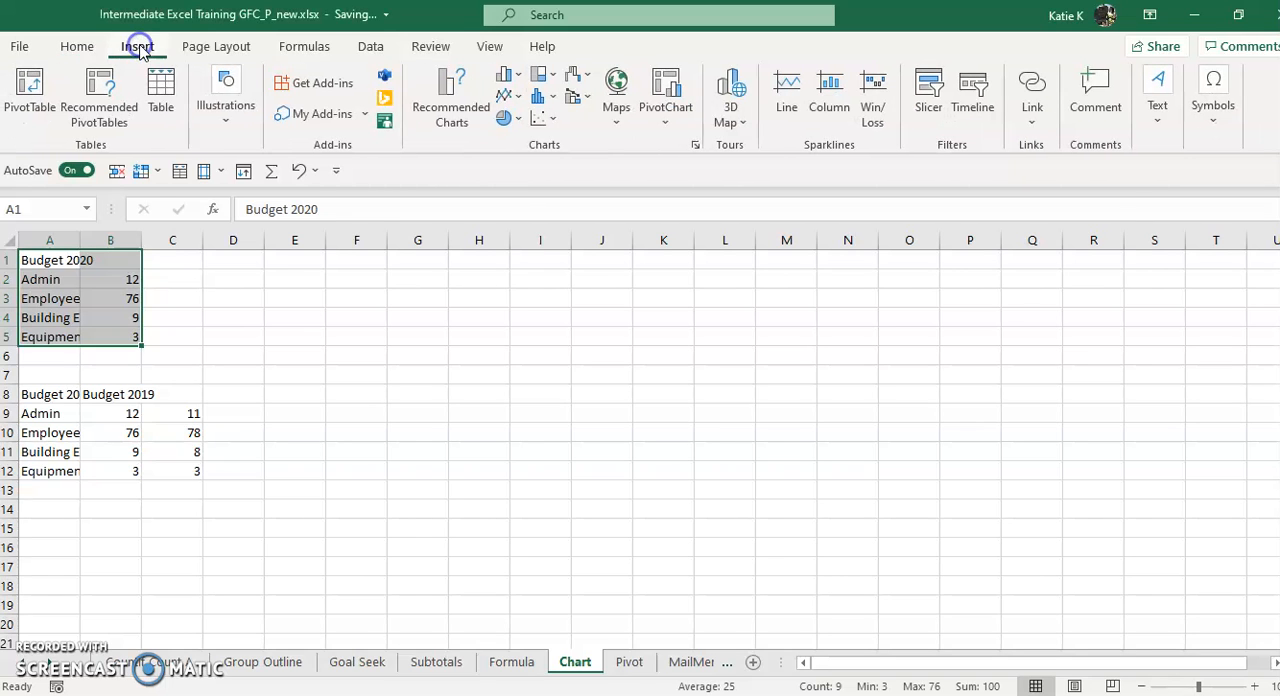
pyautogui.click(452, 90)
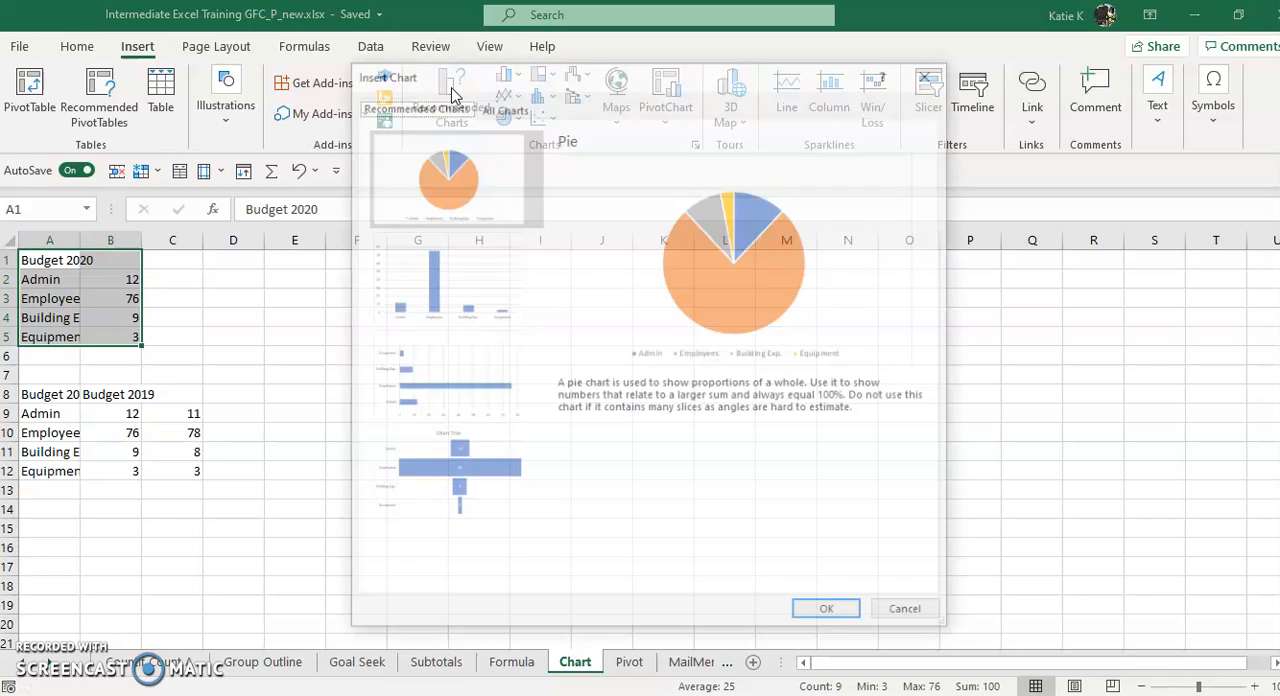
pyautogui.click(830, 614)
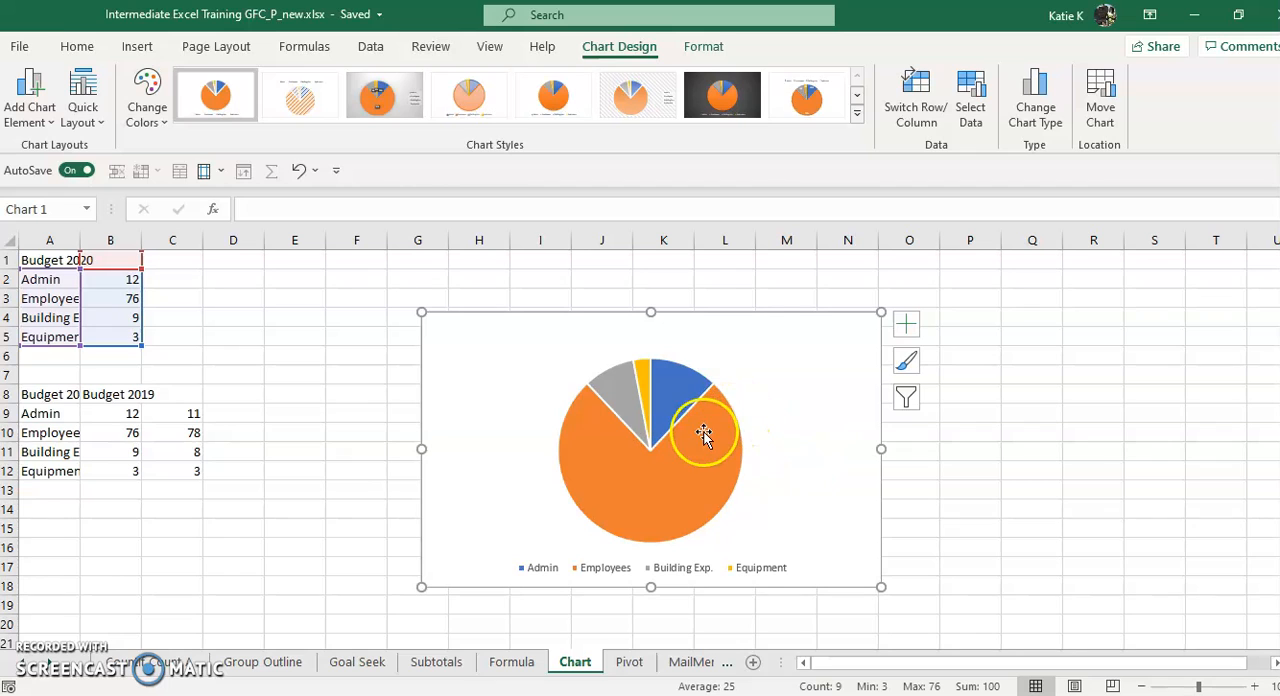
# Add data labels to the pie chart as data callouts
pyautogui.rightClick(712, 433)
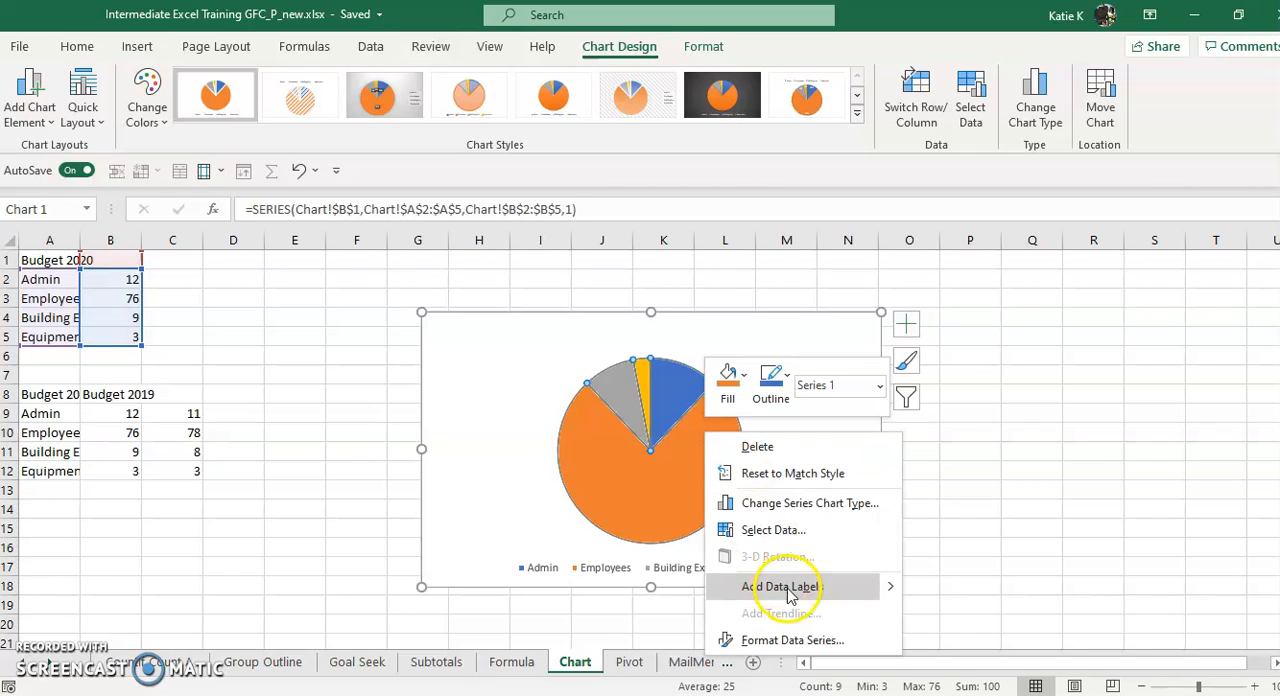
pyautogui.click(905, 578)
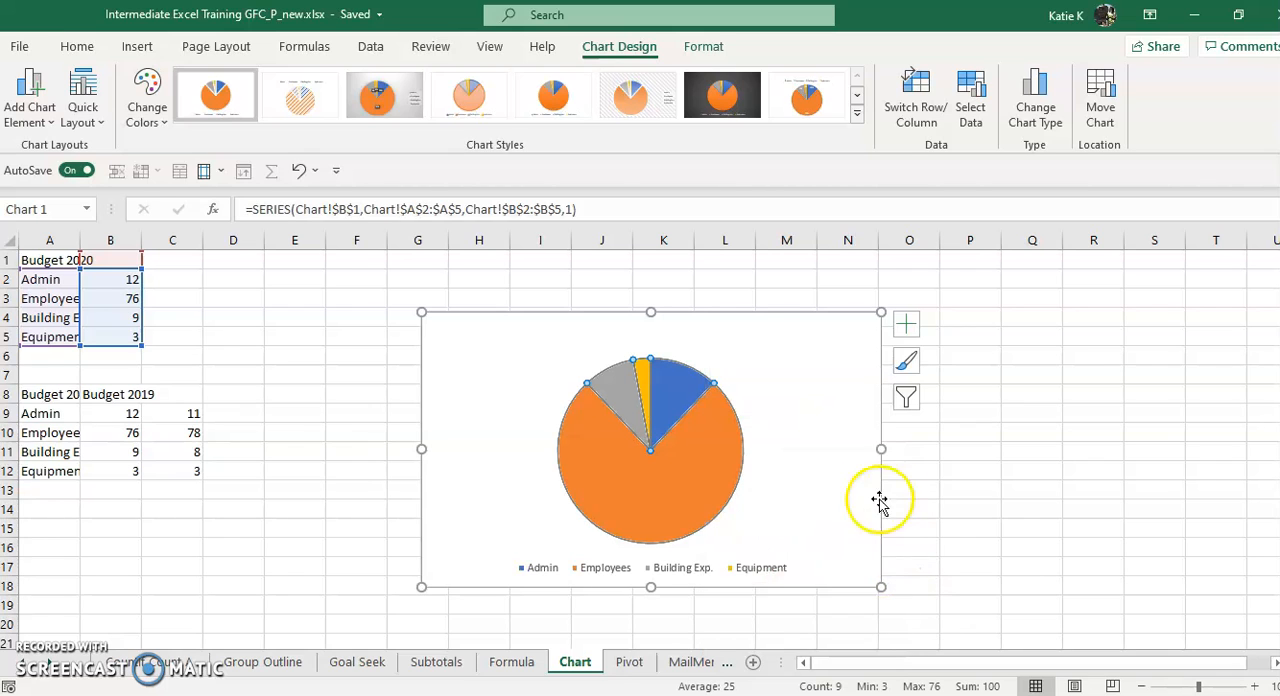
pyautogui.click(906, 325)
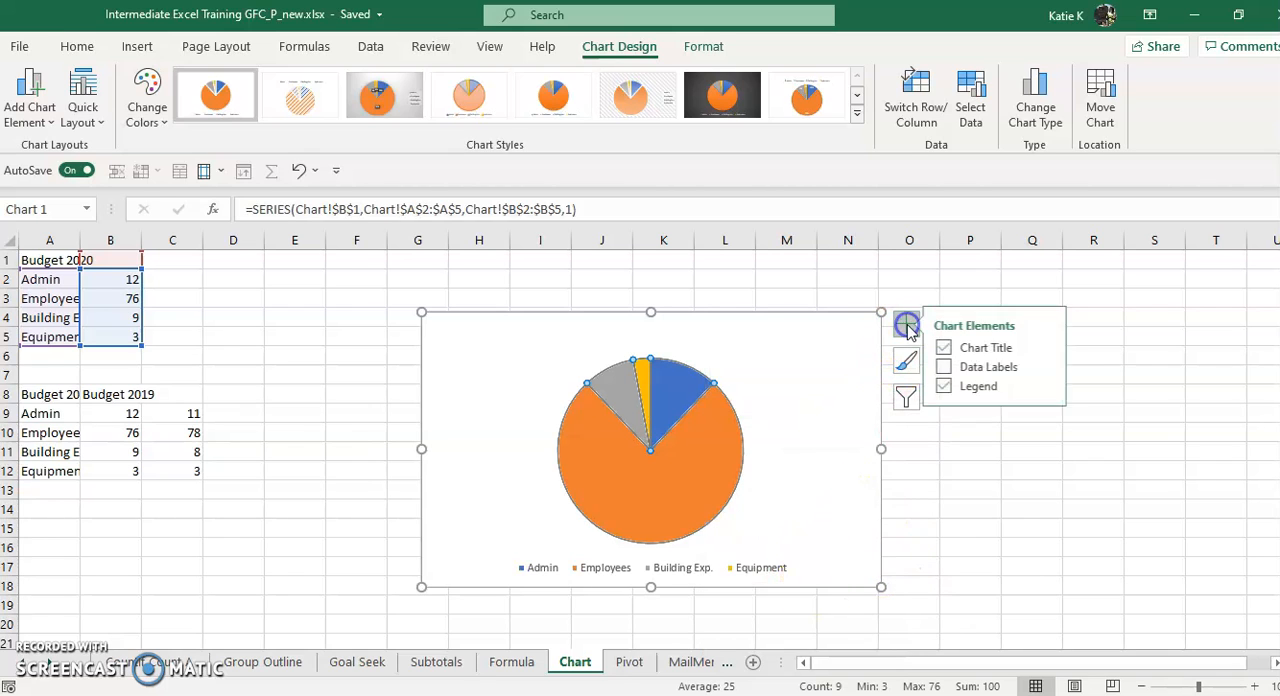
pyautogui.click(950, 367)
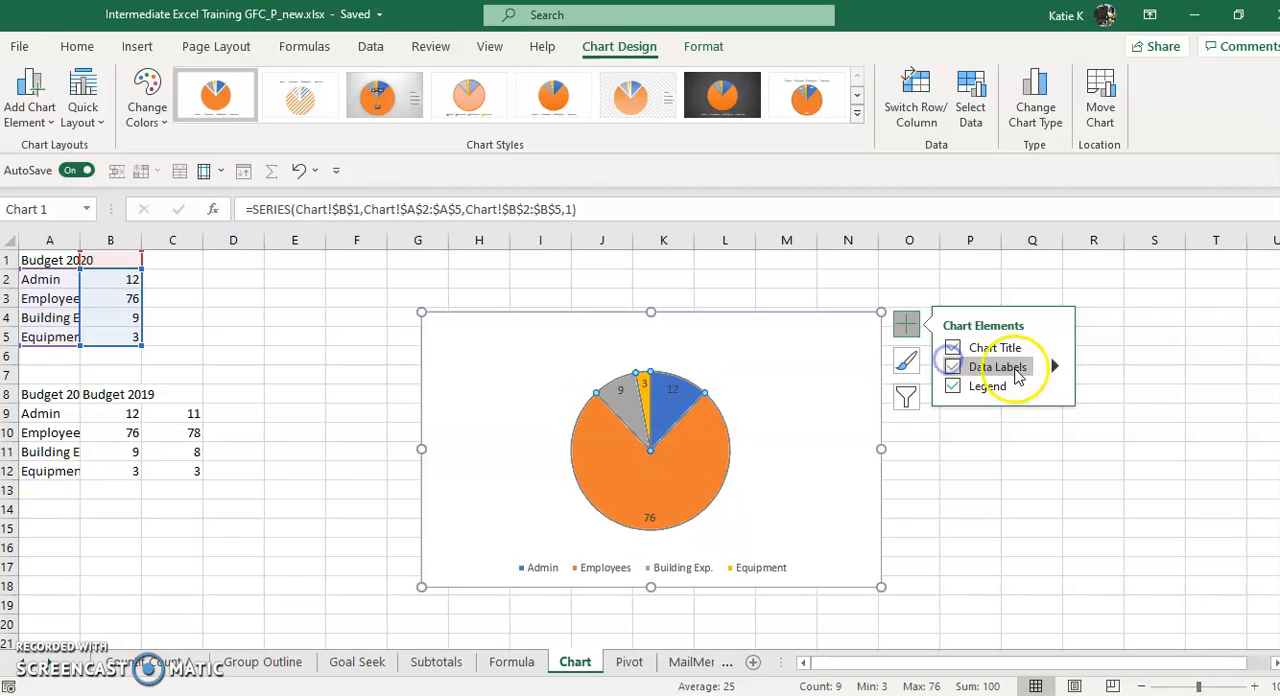
pyautogui.click(1054, 366)
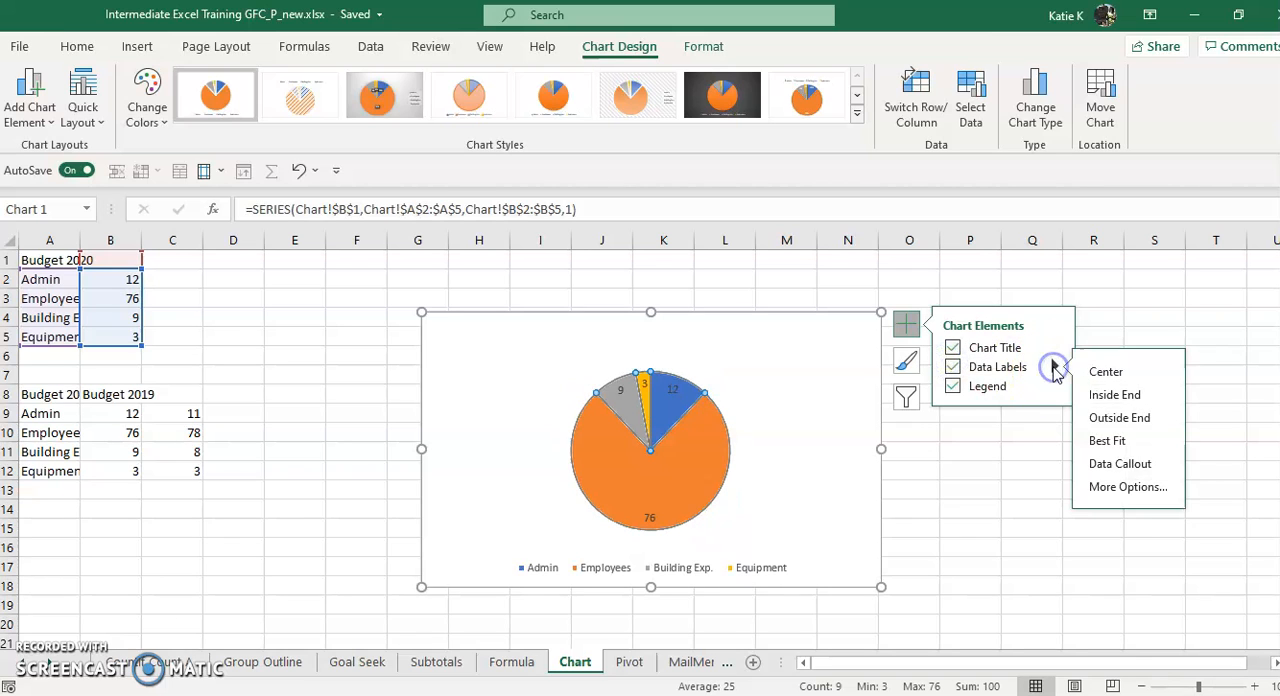
pyautogui.click(1128, 465)
# Fill the Employees slice of the pie chart with the standard light green colour
pyautogui.click(800, 453)
pyautogui.click(703, 481)
pyautogui.rightClick(704, 479)
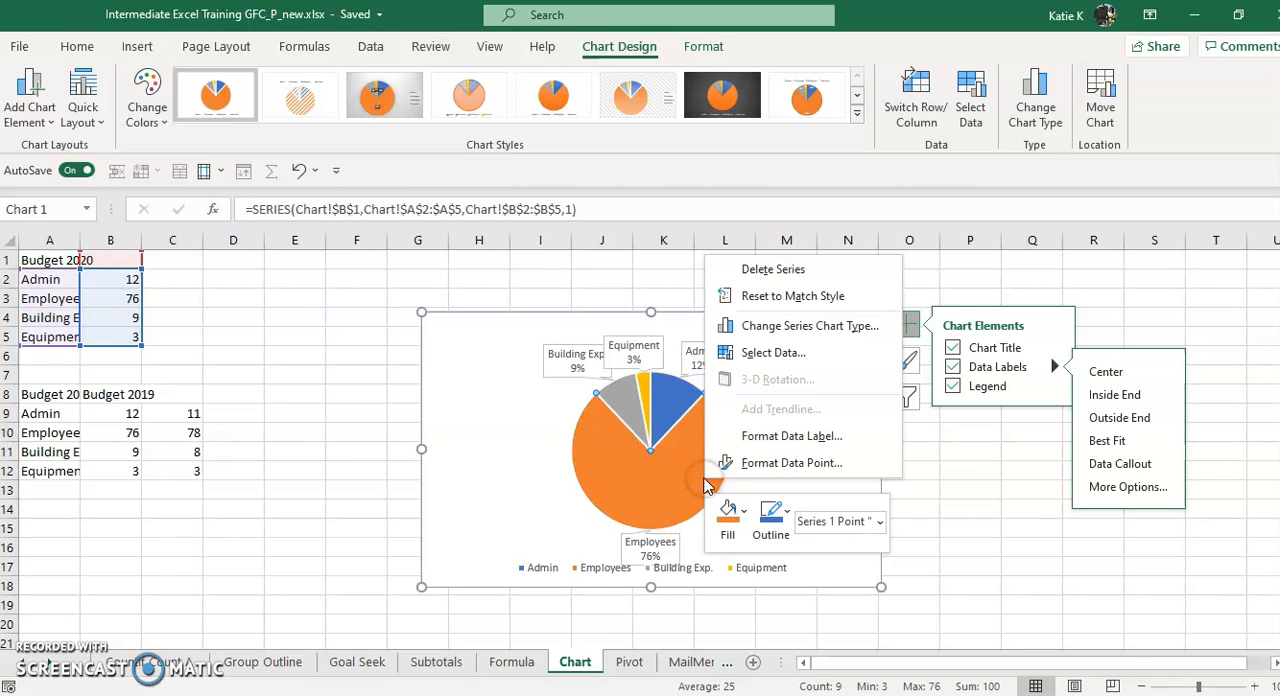
pyautogui.click(743, 514)
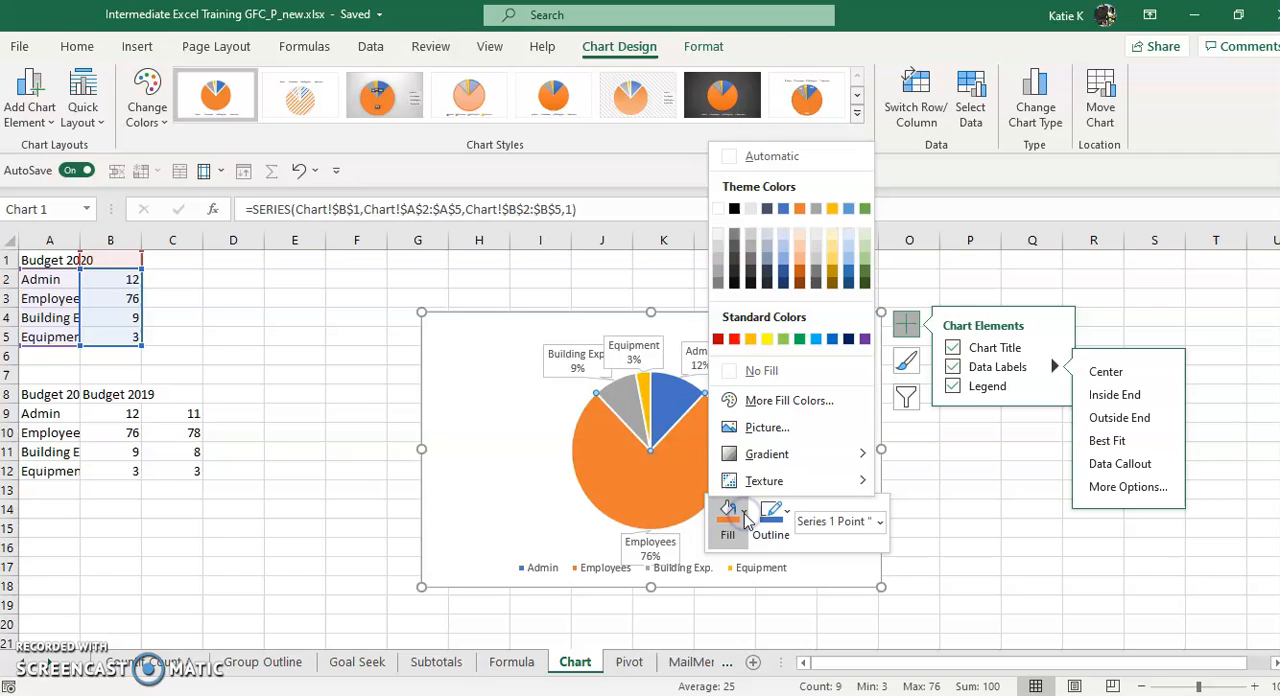
pyautogui.click(783, 338)
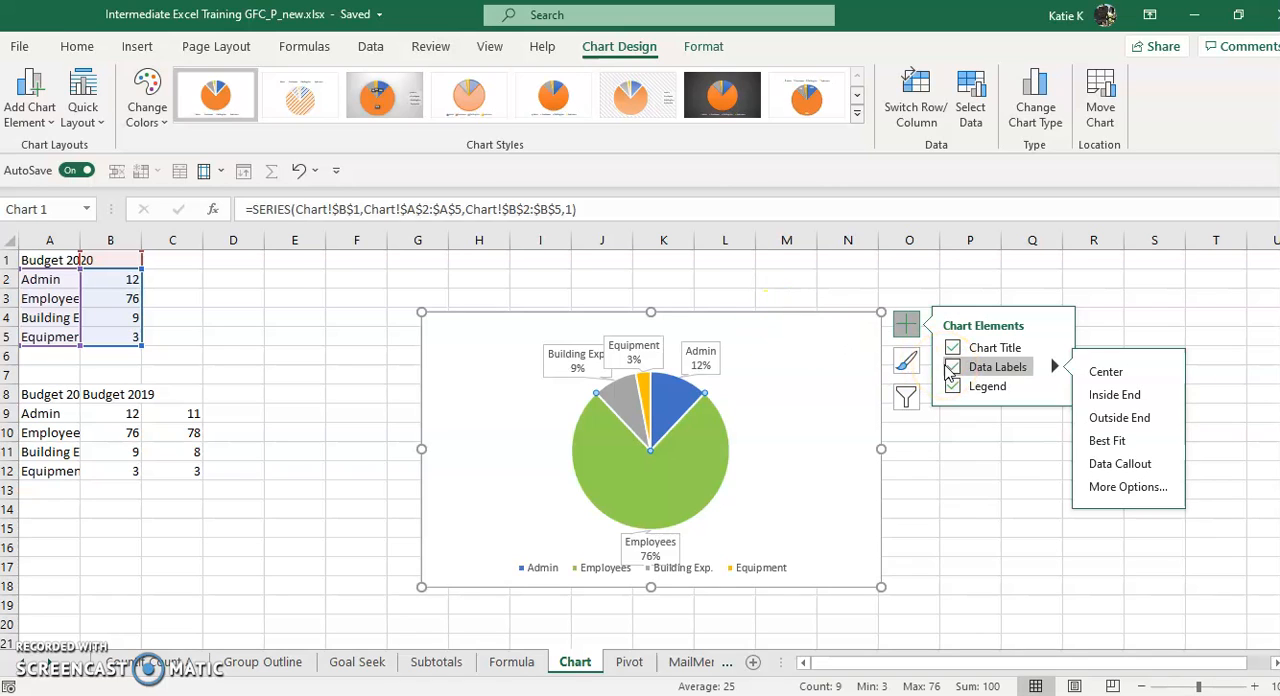
# Set the pie chart's title to "My Title"
pyautogui.click(665, 325)
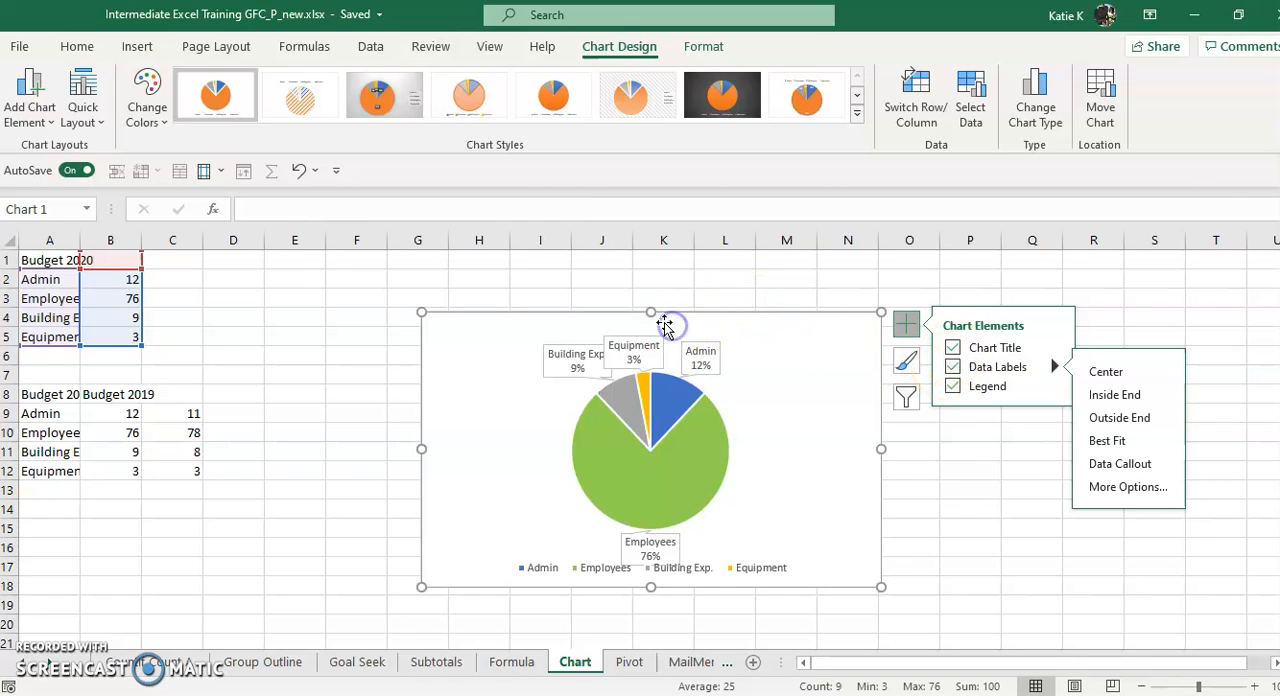
pyautogui.click(653, 323)
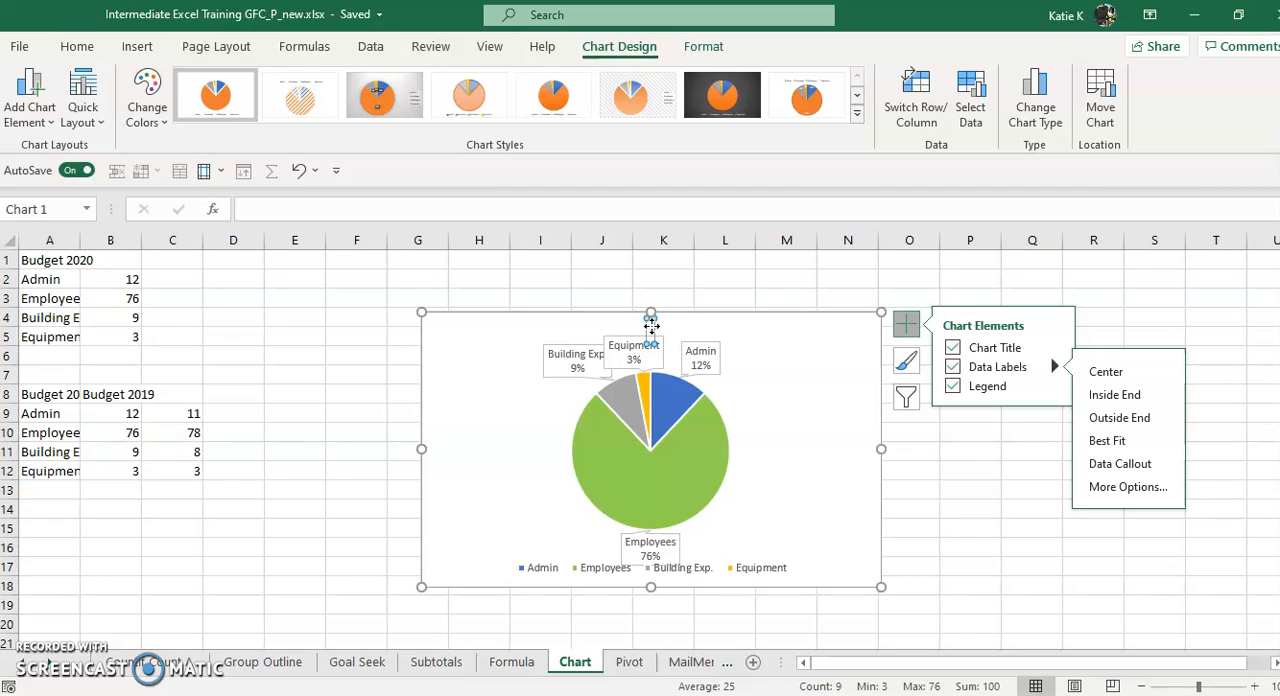
pyautogui.write('My')
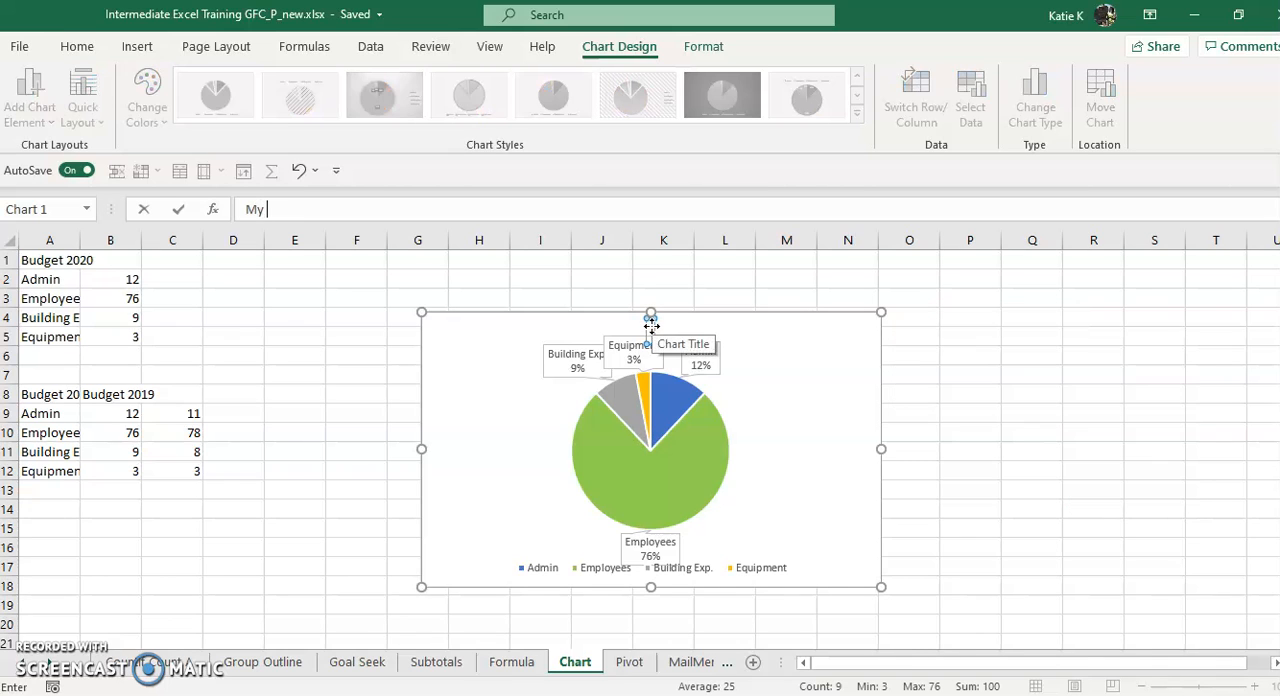
pyautogui.write(' Title')
pyautogui.press('Return')
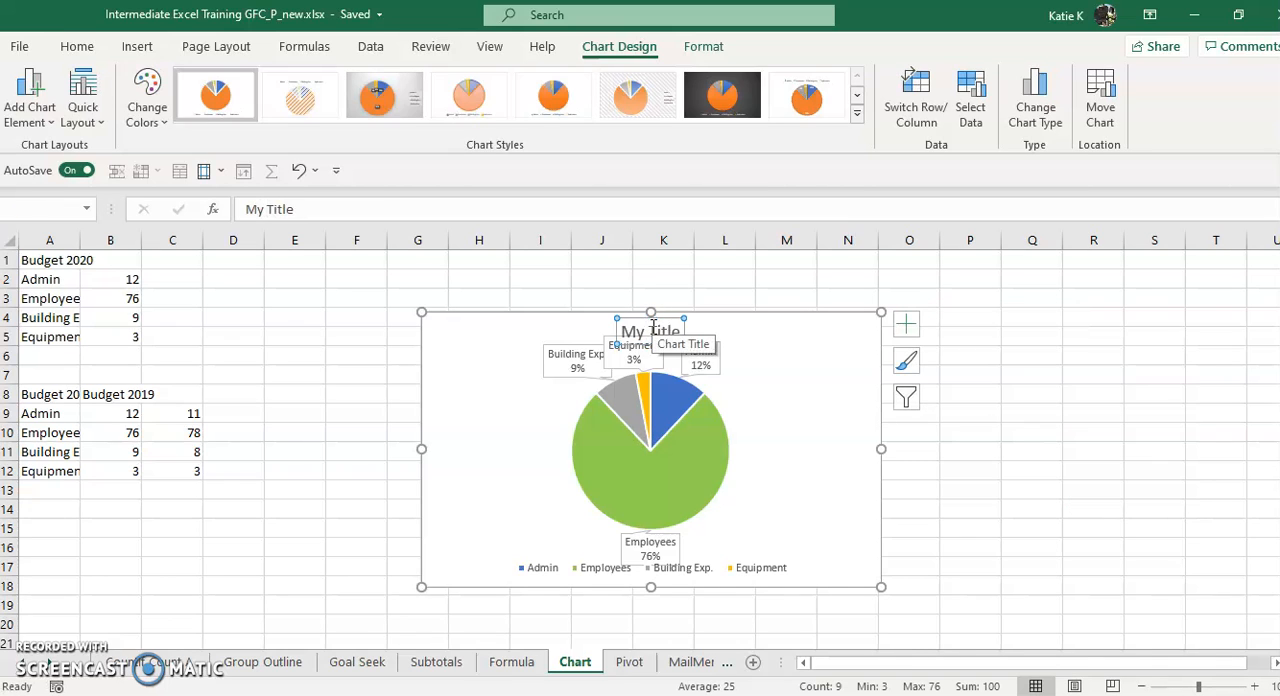
# Colour the chart title text red
pyautogui.click(648, 335)
pyautogui.tripleClick(649, 336)
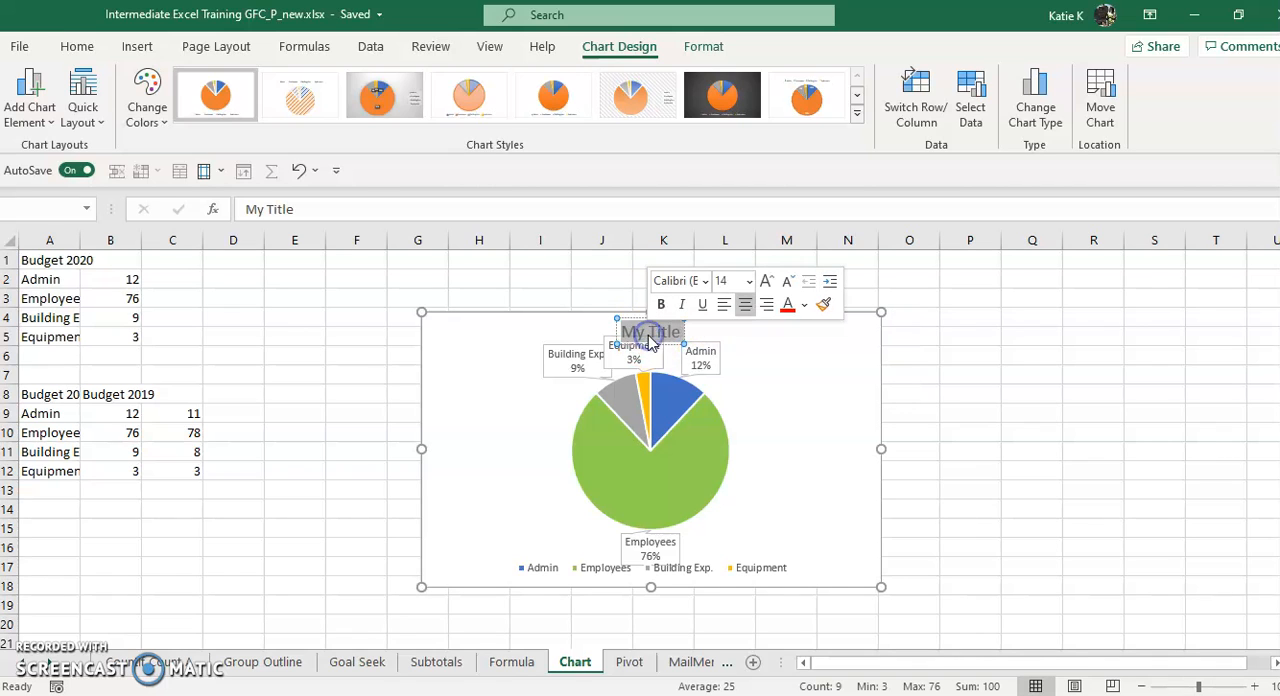
pyautogui.click(787, 304)
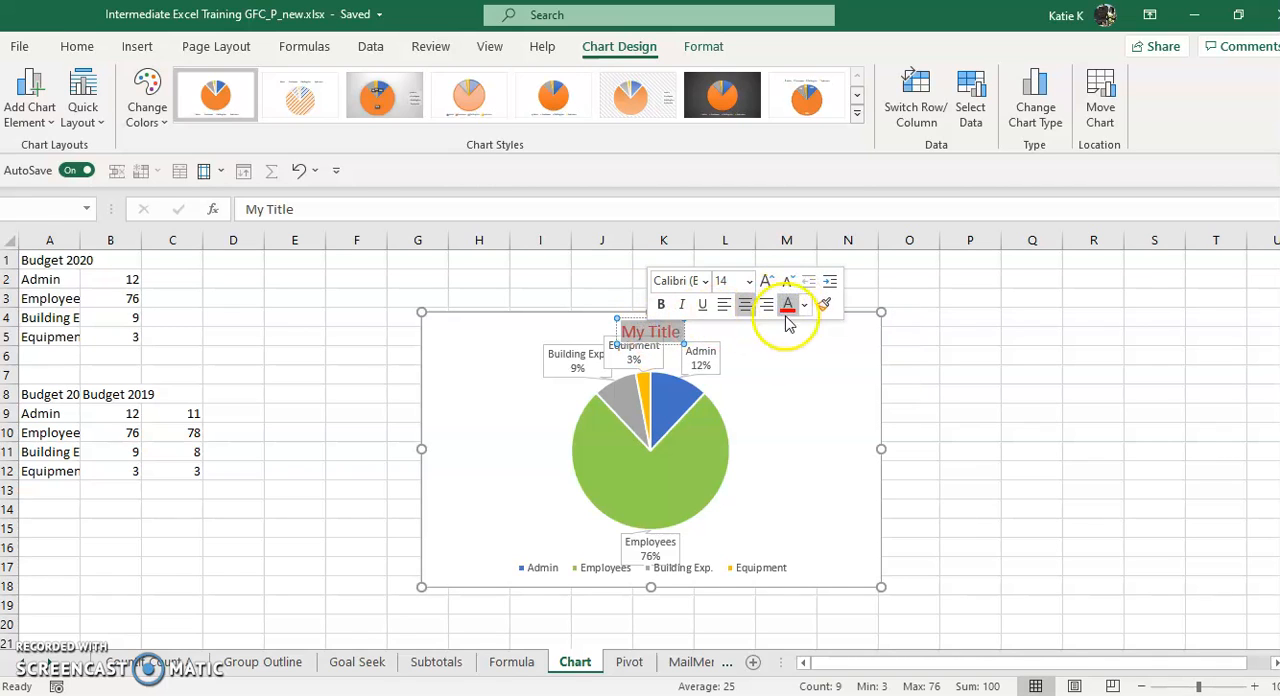
pyautogui.click(775, 363)
# Enlarge the pie chart from its upper-right corner and move its title slightly up, clear of the data callouts
pyautogui.click(645, 331)
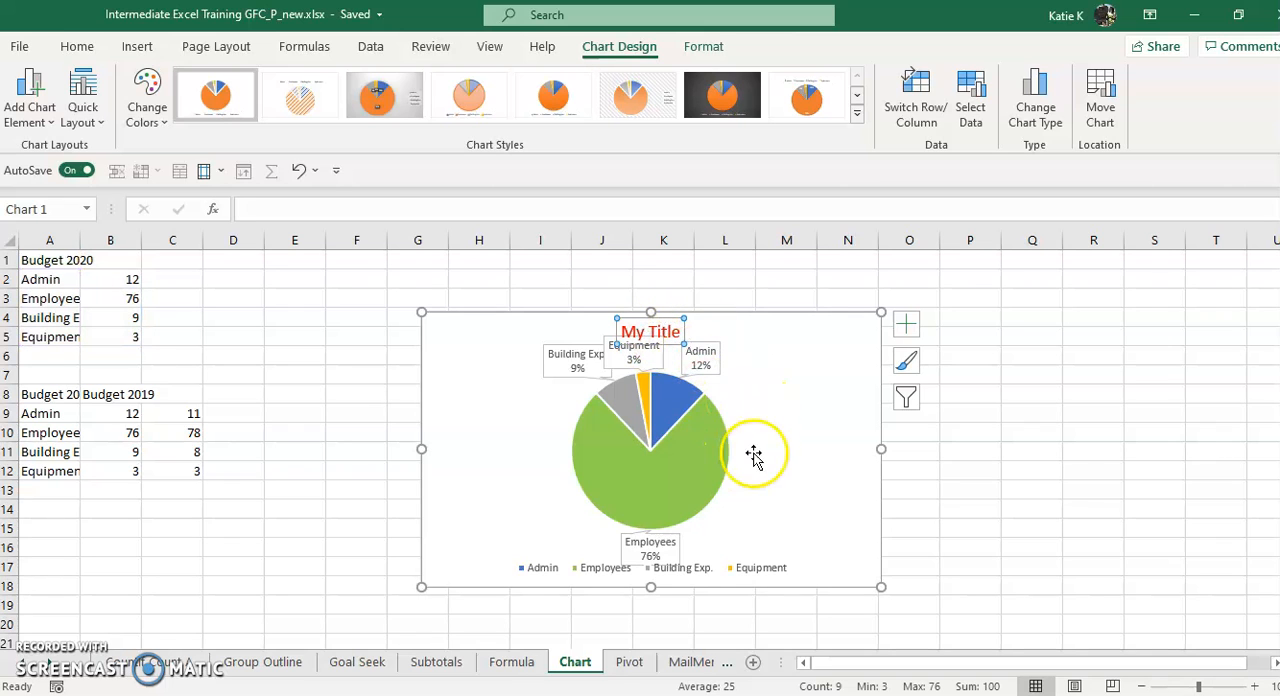
pyautogui.moveTo(880, 315); pyautogui.dragTo(941, 287)
pyautogui.click(700, 313)
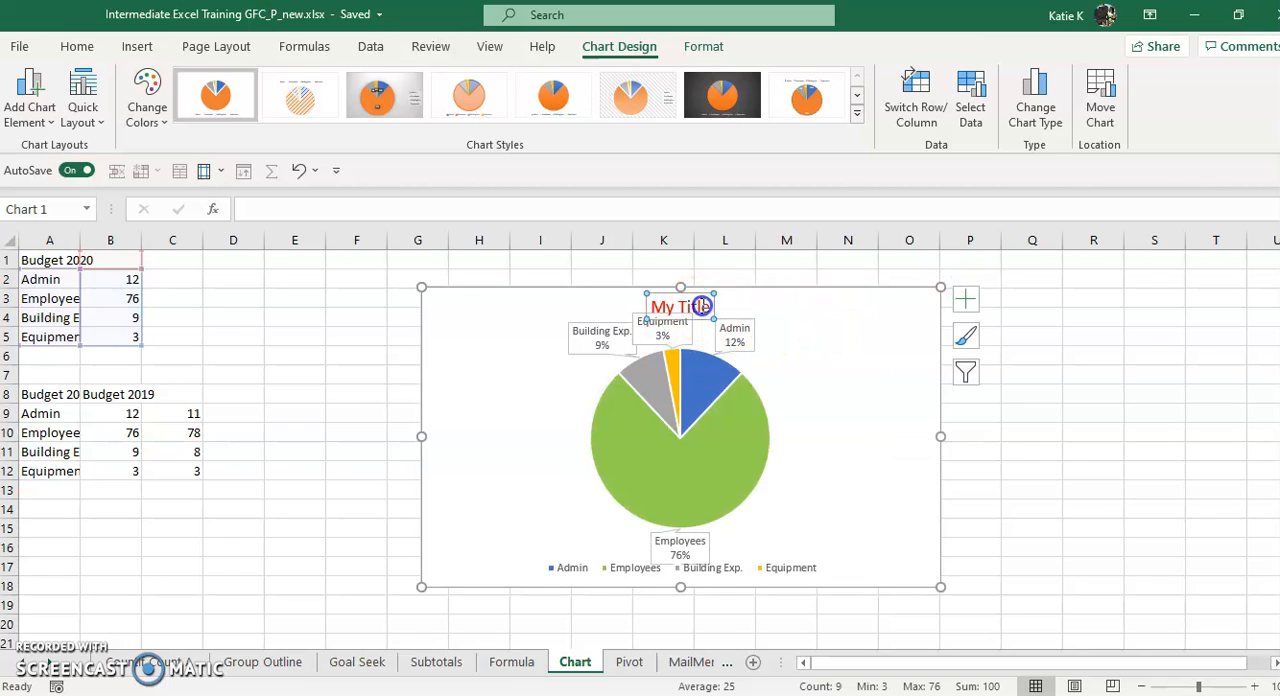
pyautogui.moveTo(703, 294); pyautogui.dragTo(703, 288)
pyautogui.click(850, 389)
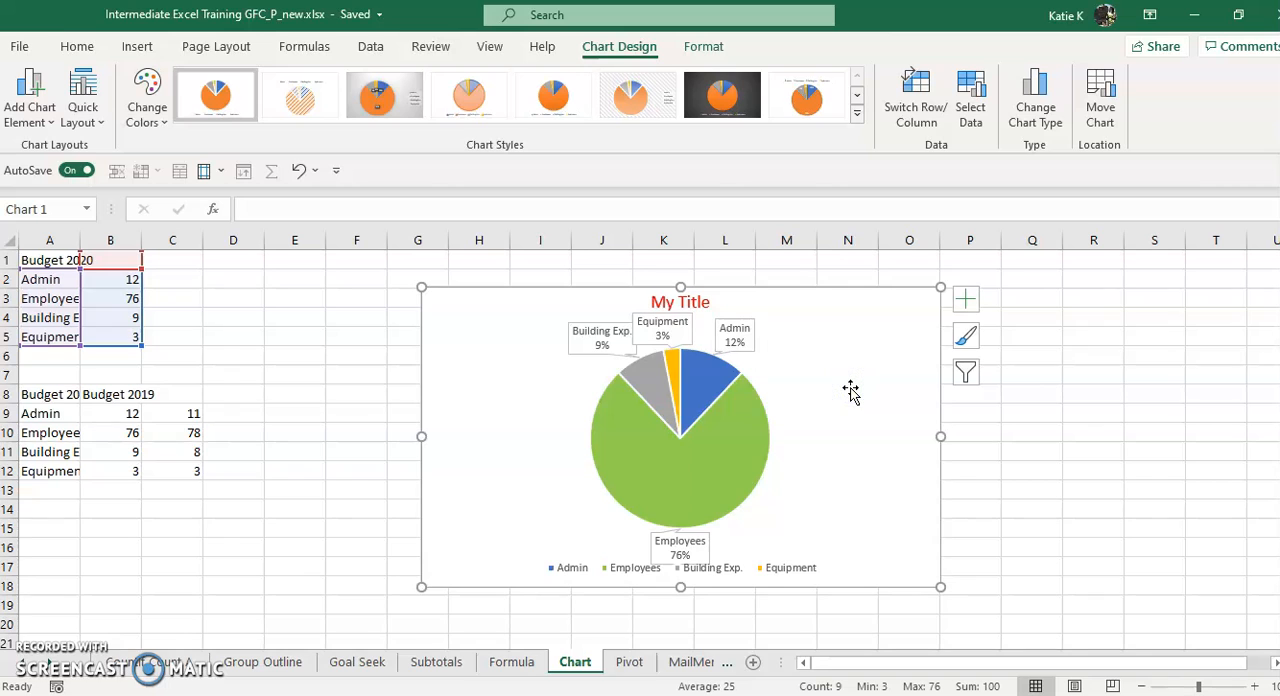
# Save the formatted pie chart as a chart template named Fake
pyautogui.rightClick(850, 390)
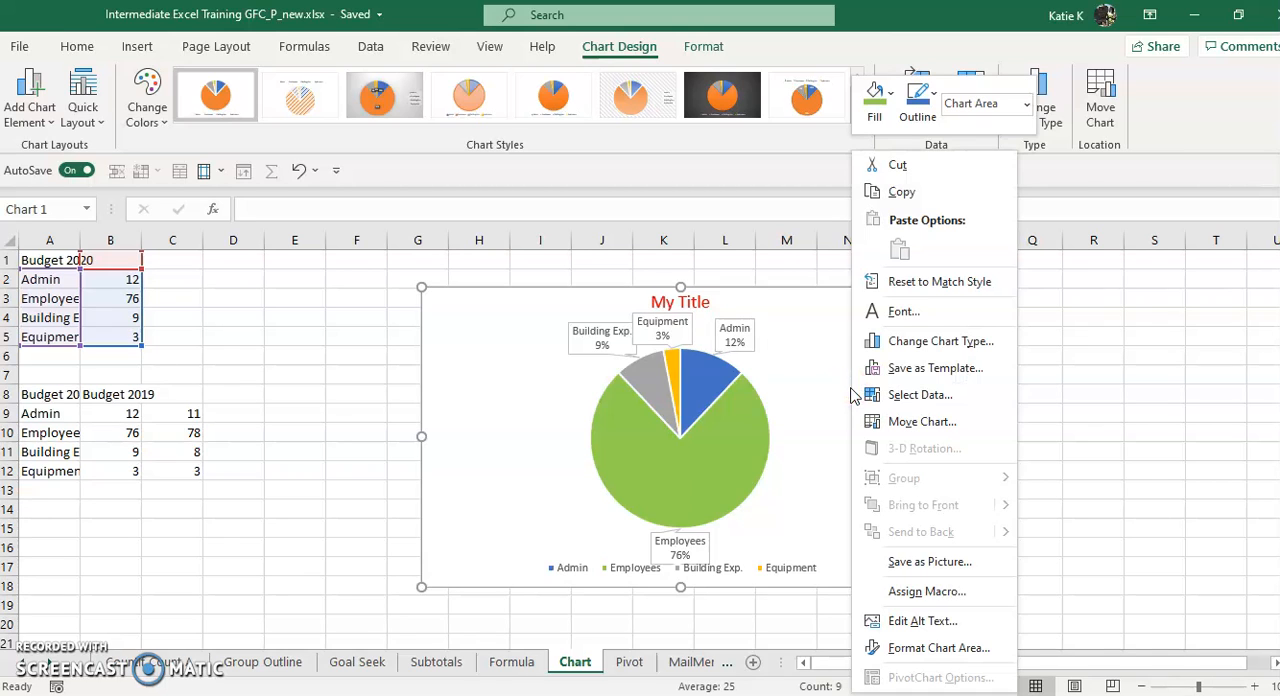
pyautogui.click(917, 374)
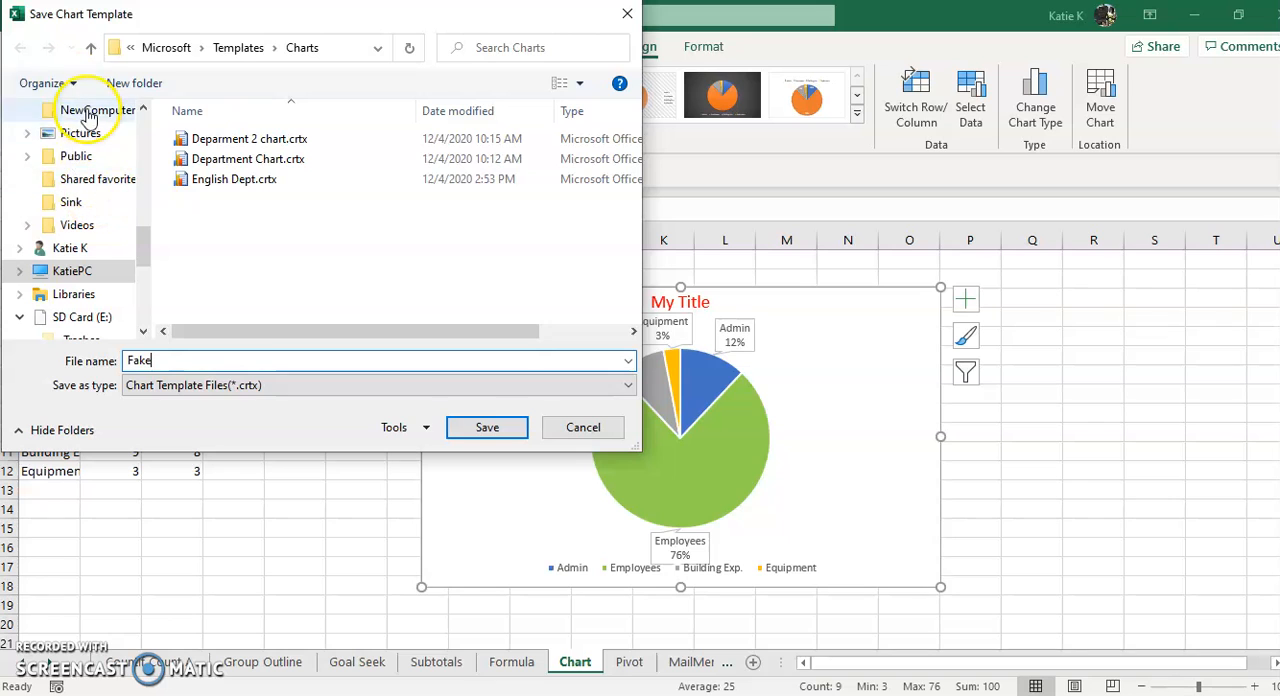
pyautogui.click(487, 428)
# Review the default local file and personal templates locations in the Excel save options, then close them without changes
pyautogui.click(22, 47)
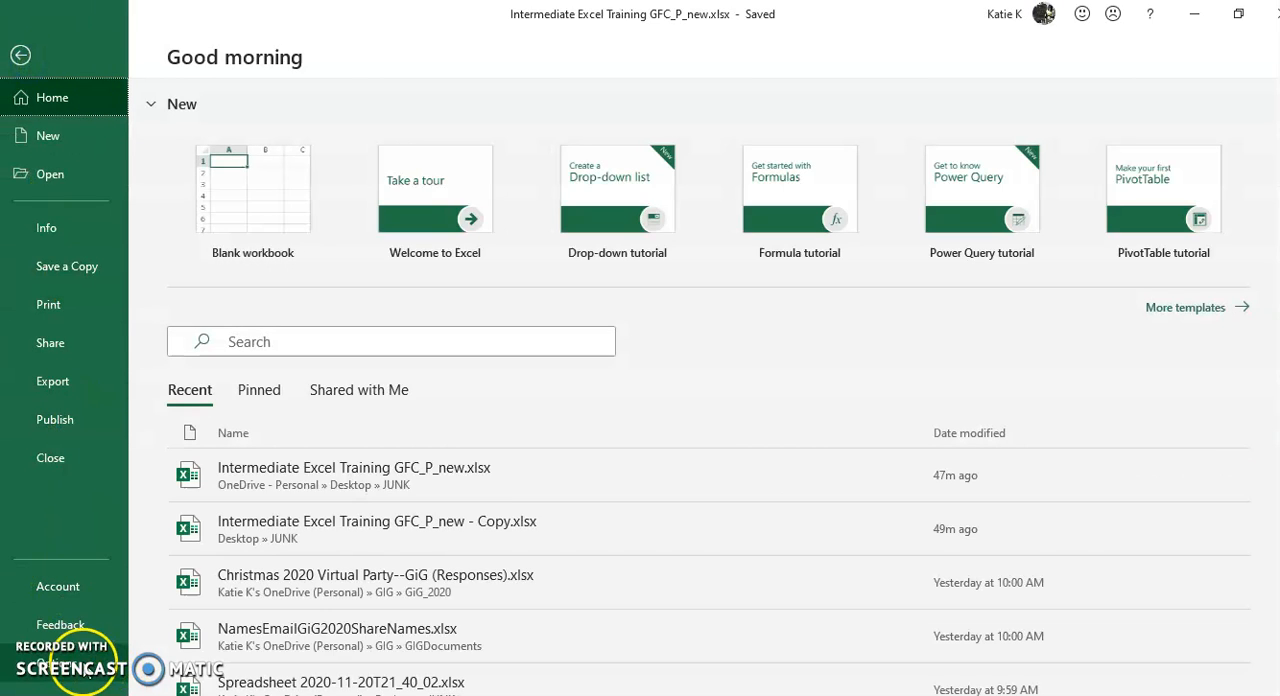
pyautogui.press('Escape')
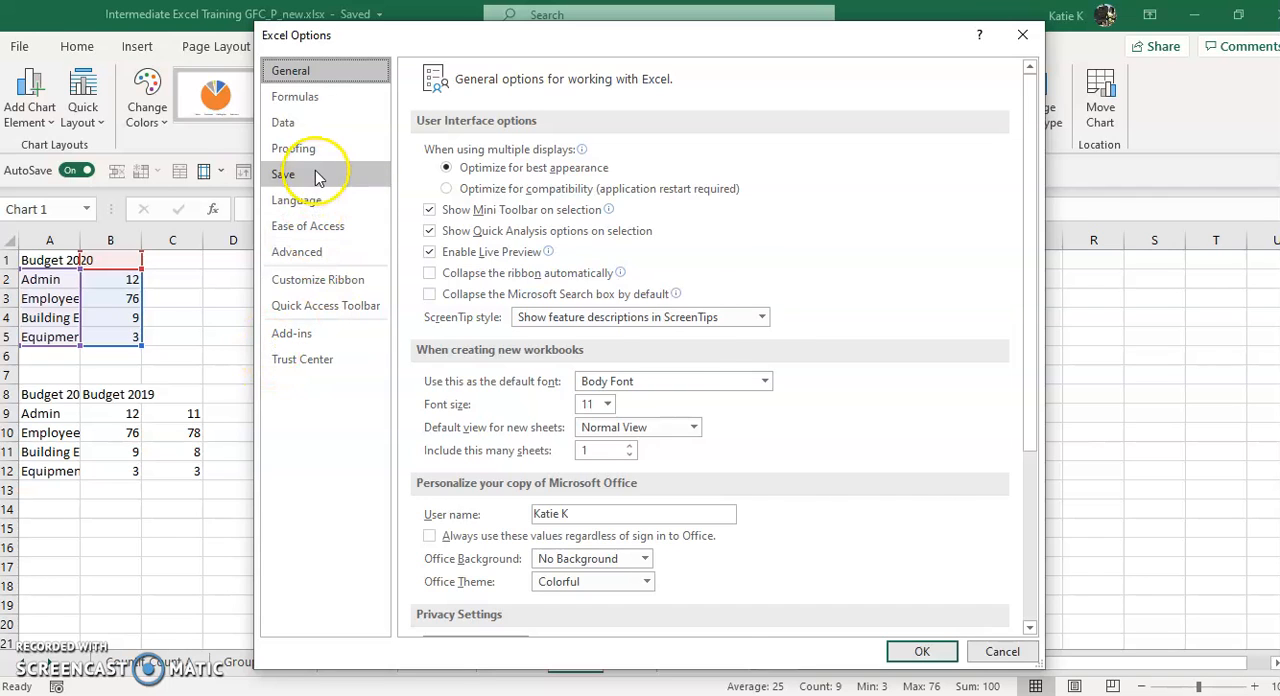
pyautogui.click(316, 177)
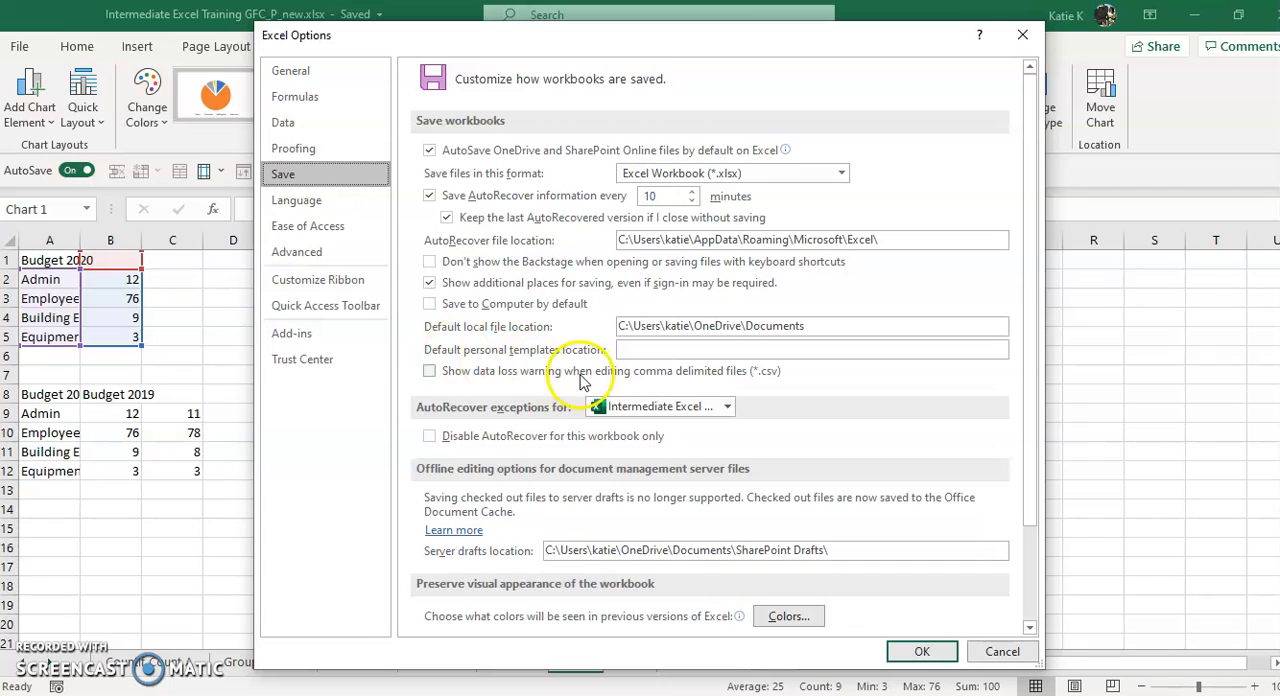
pyautogui.moveTo(818, 330); pyautogui.dragTo(605, 308)
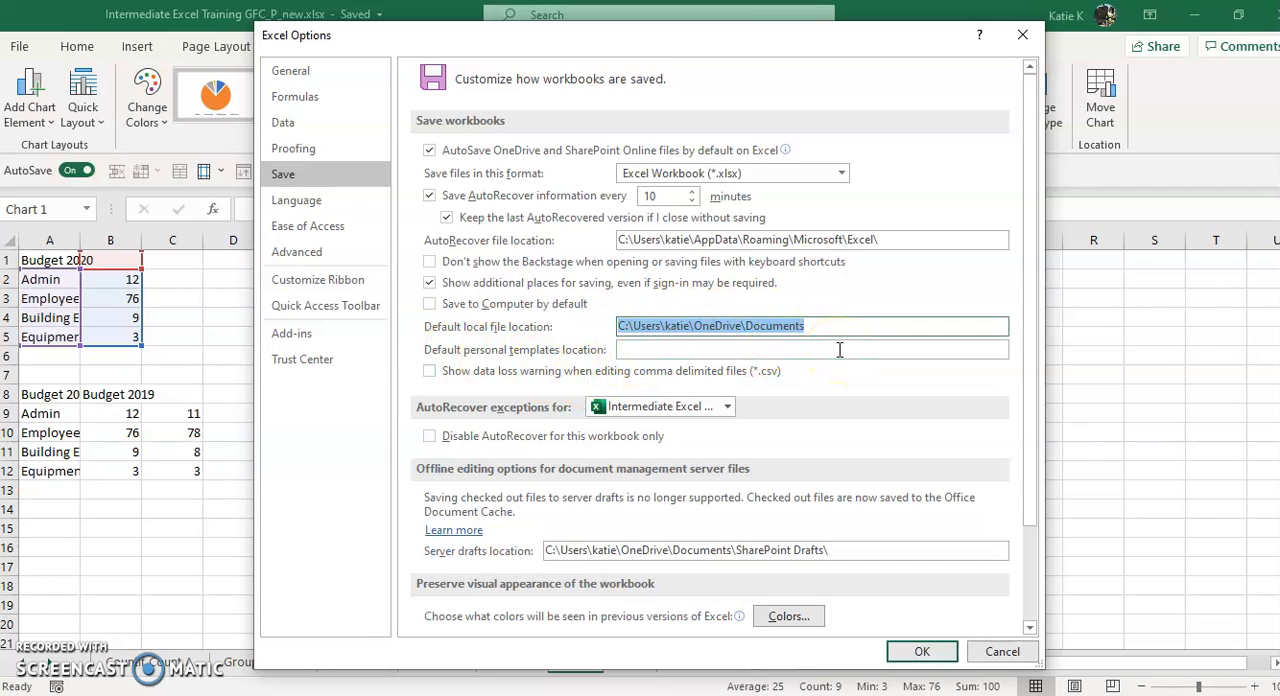
pyautogui.click(789, 350)
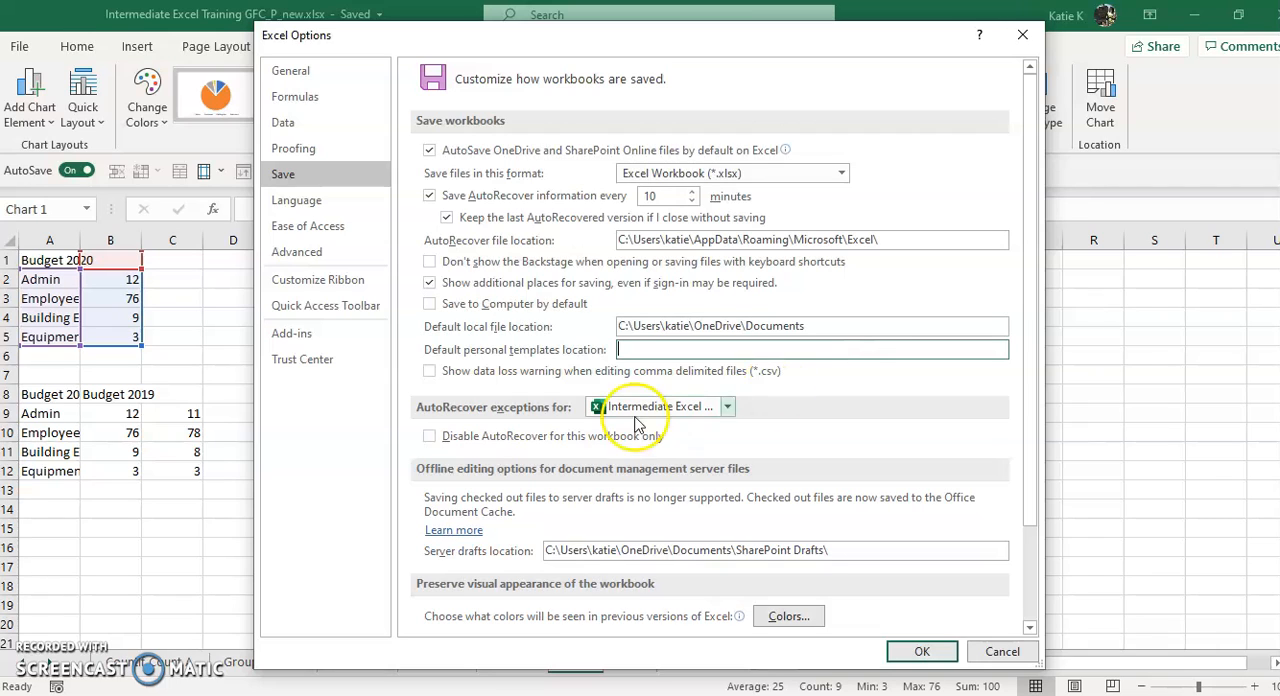
pyautogui.click(1022, 34)
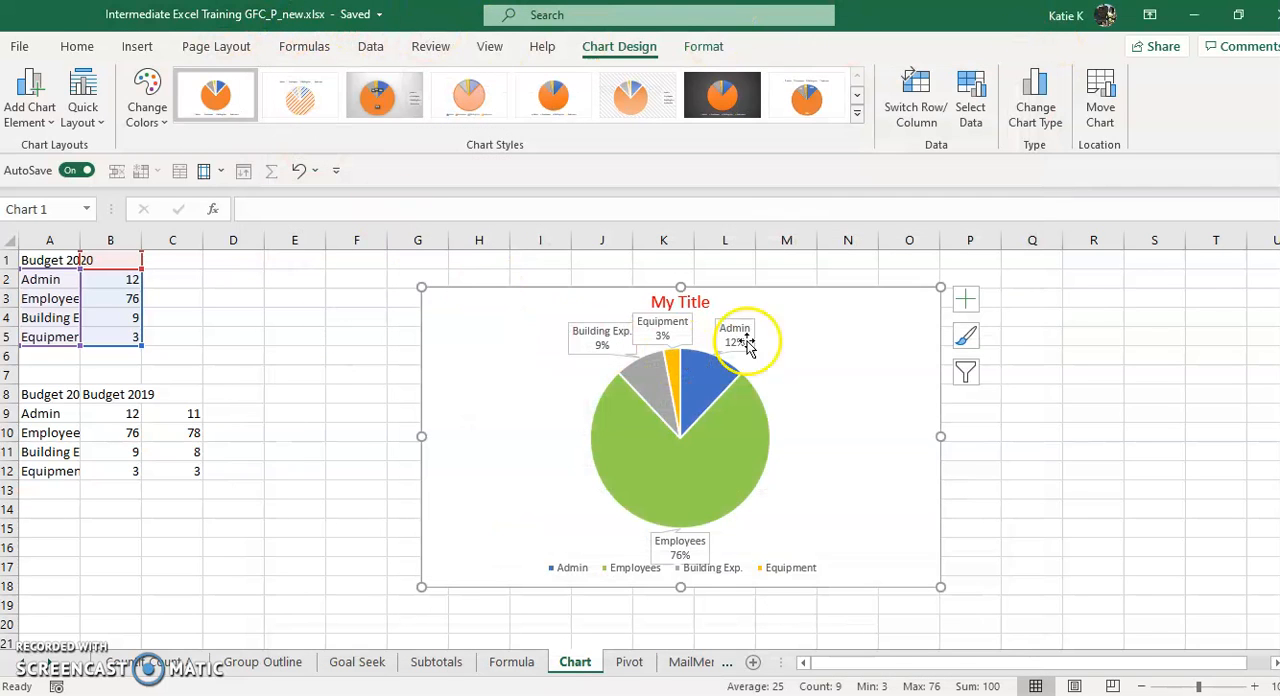
# Check the Charts templates folder used for saving chart templates, without saving another template
pyautogui.rightClick(864, 316)
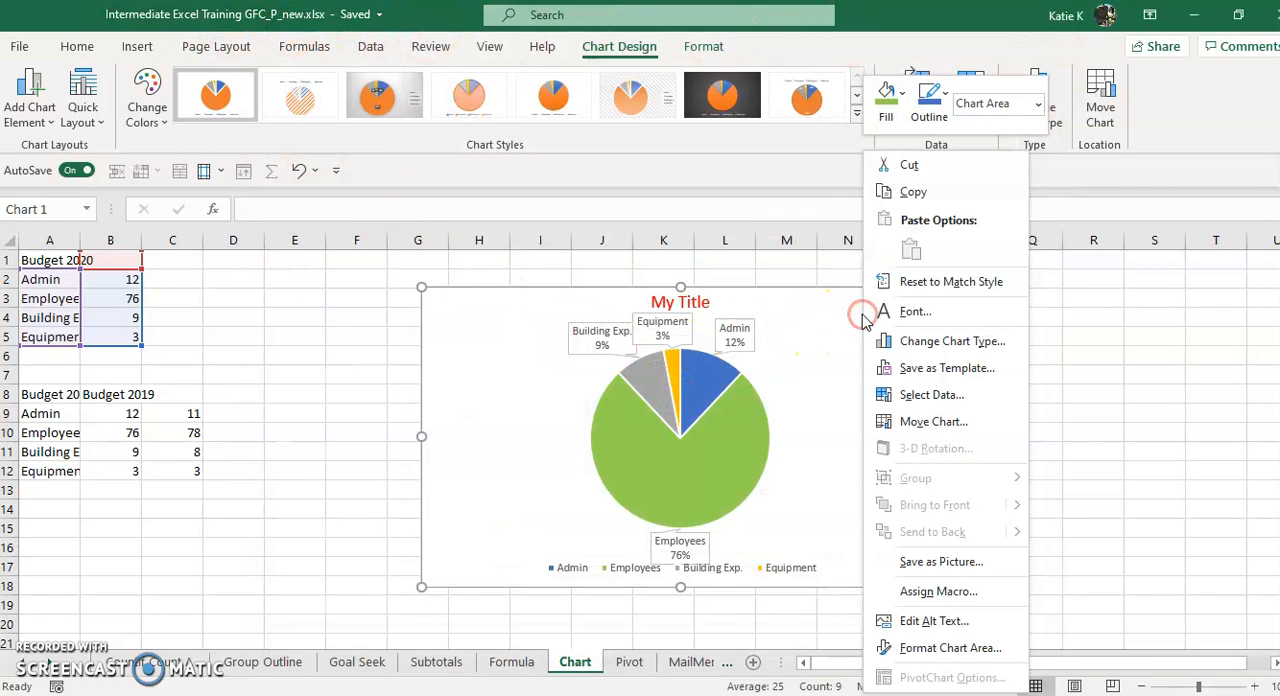
pyautogui.click(880, 367)
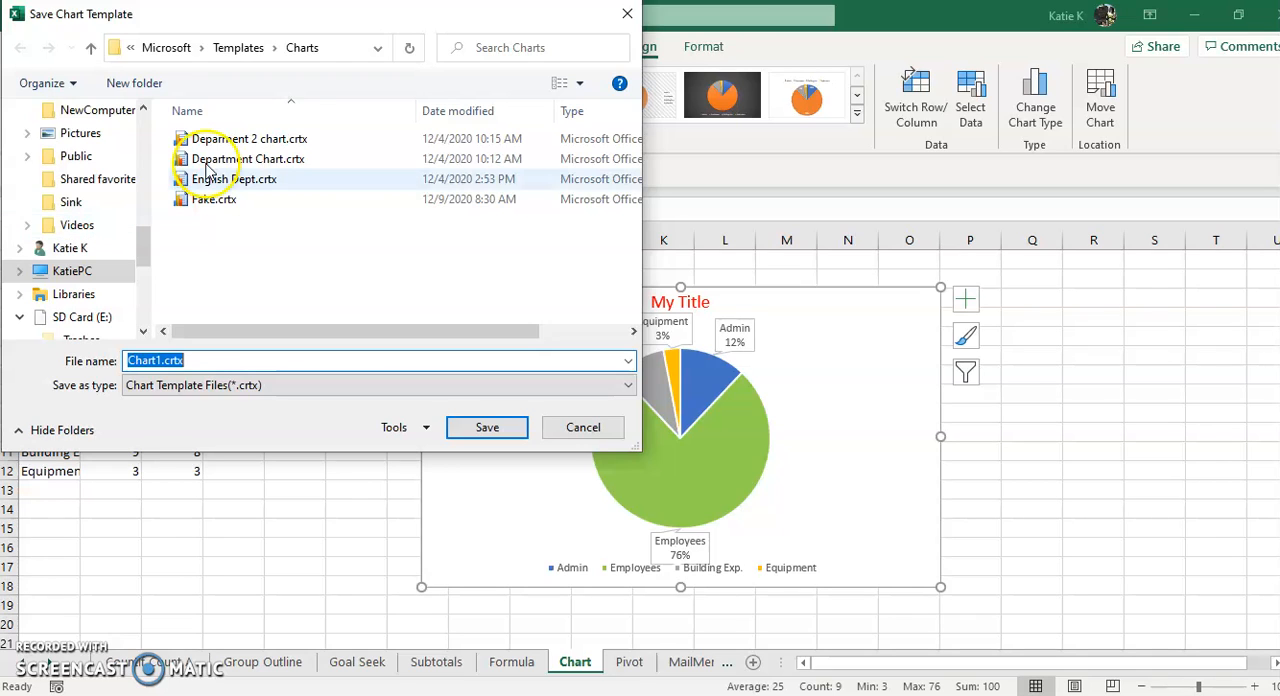
pyautogui.click(627, 17)
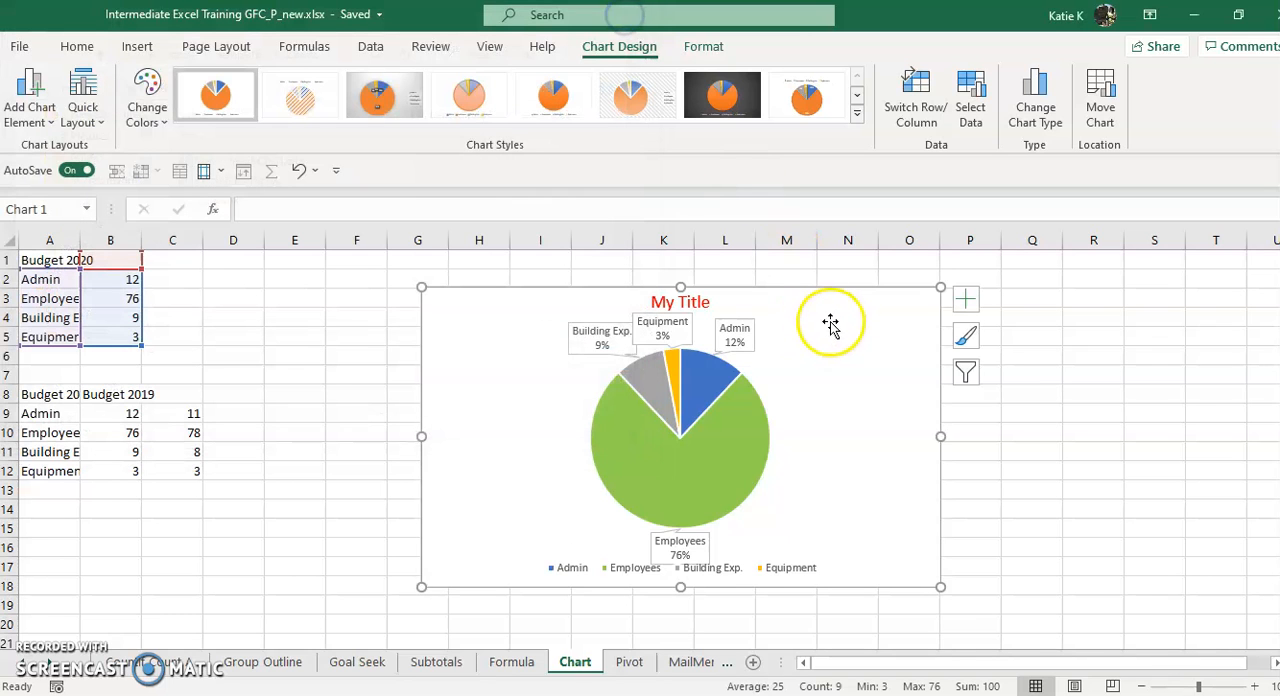
# Delete the pie chart and insert a new chart for the Budget 2020 data in A1:B5 from the Fake template
pyautogui.press('Delete')
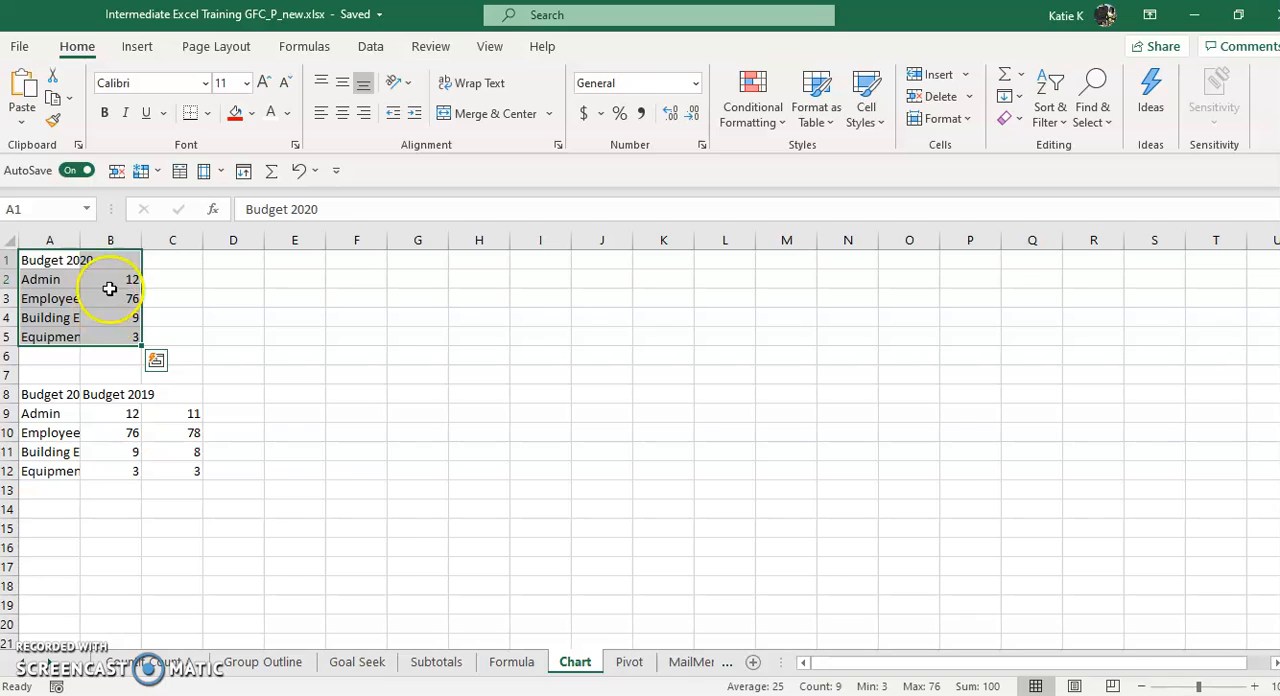
pyautogui.click(270, 355)
pyautogui.moveTo(42, 258); pyautogui.dragTo(125, 339)
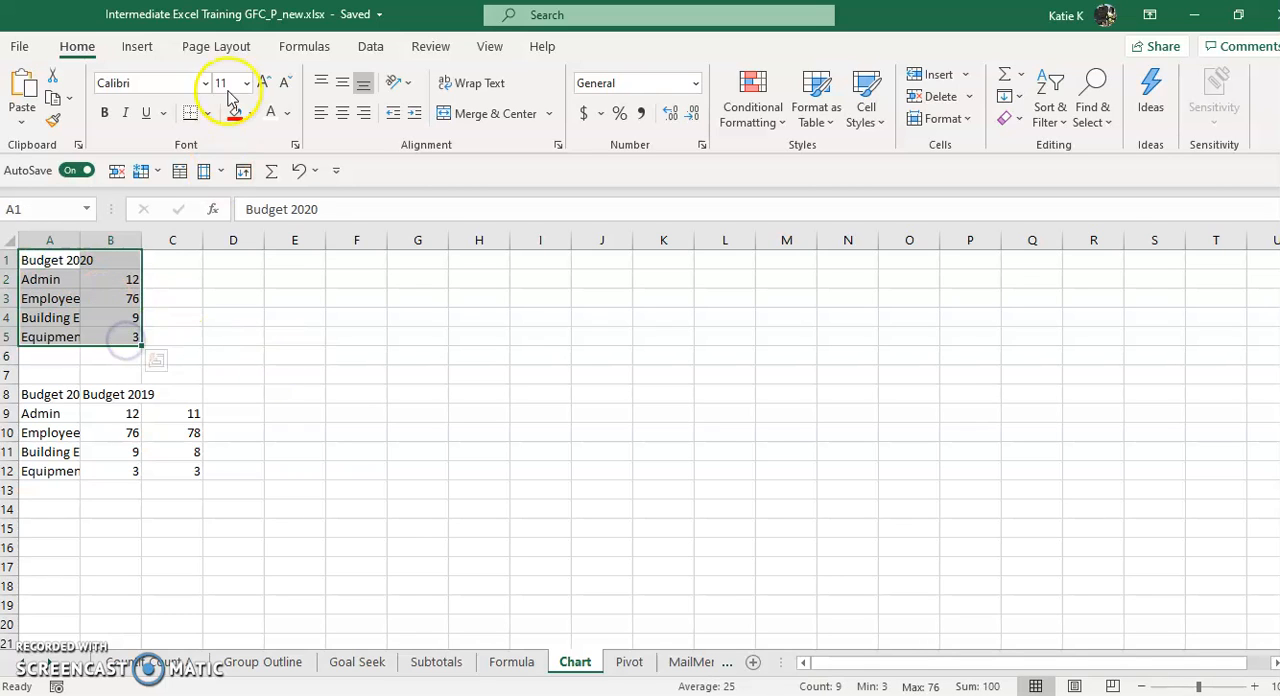
pyautogui.click(135, 47)
pyautogui.click(451, 110)
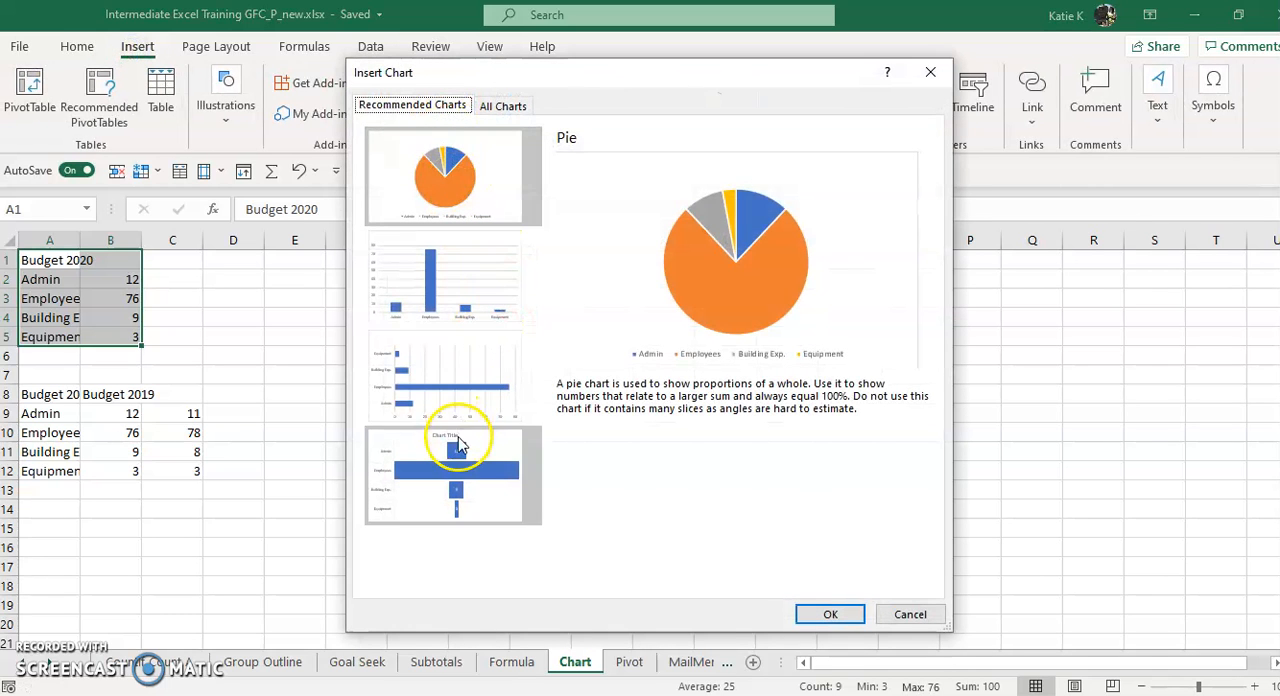
pyautogui.click(510, 106)
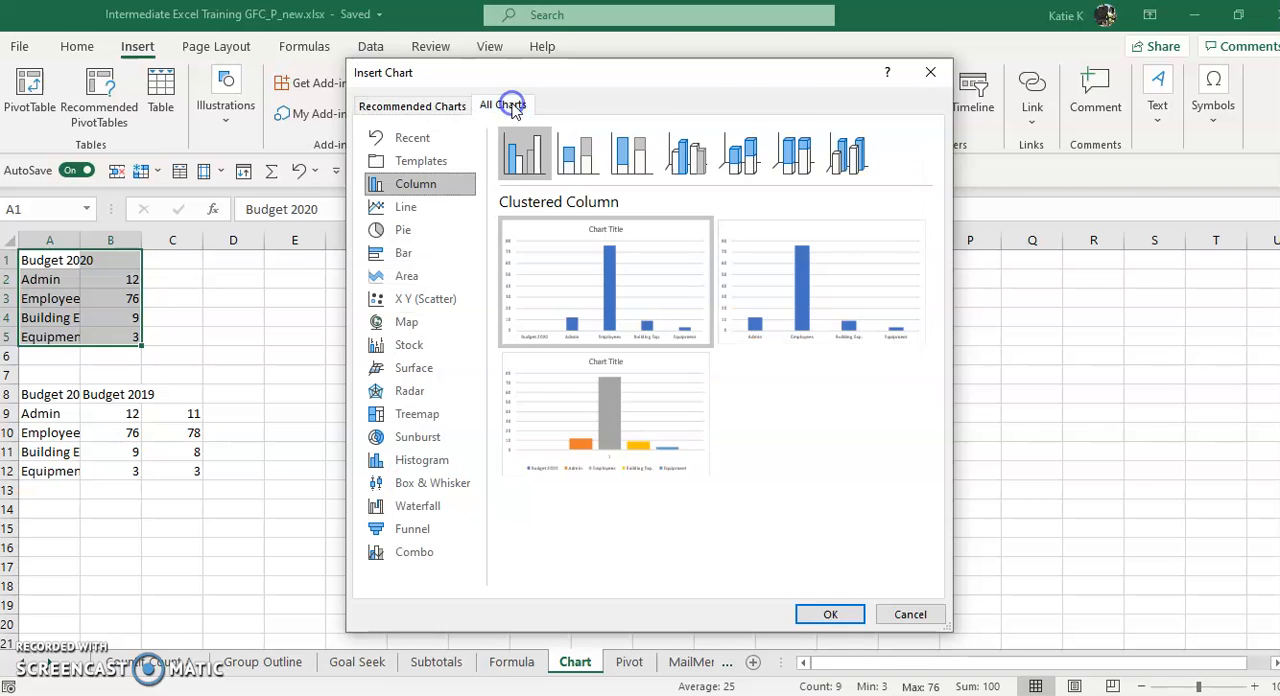
pyautogui.click(418, 164)
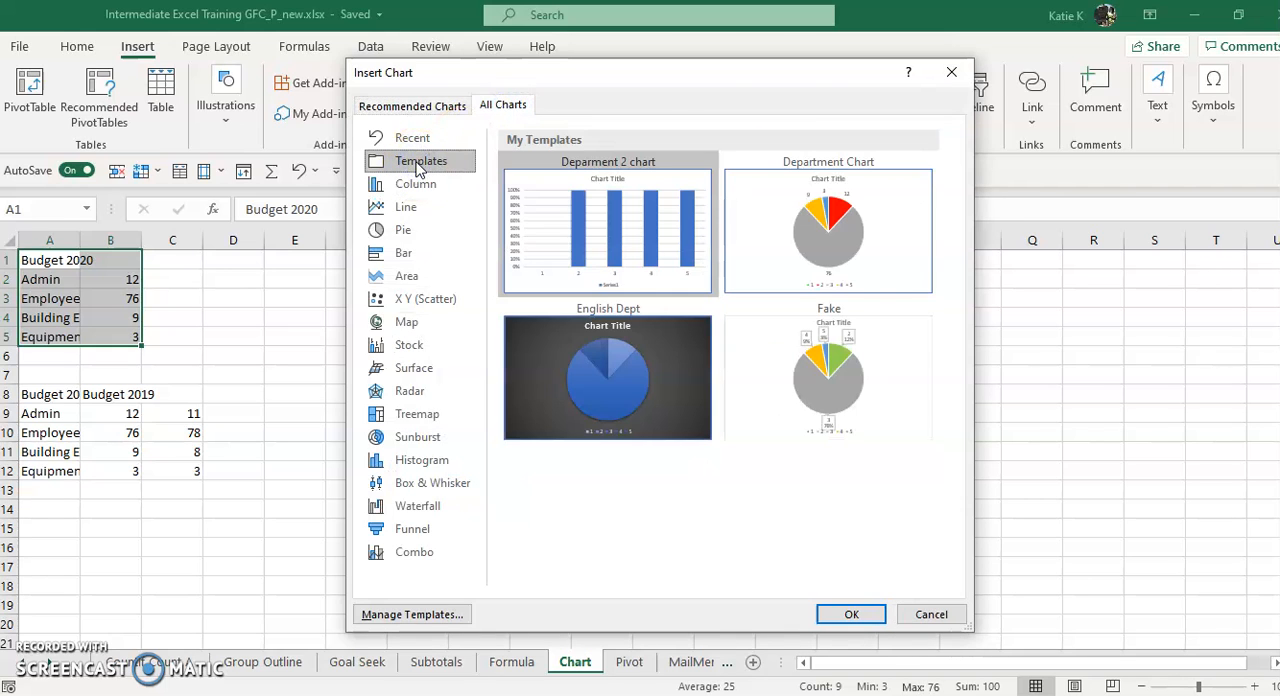
pyautogui.click(838, 362)
pyautogui.click(851, 614)
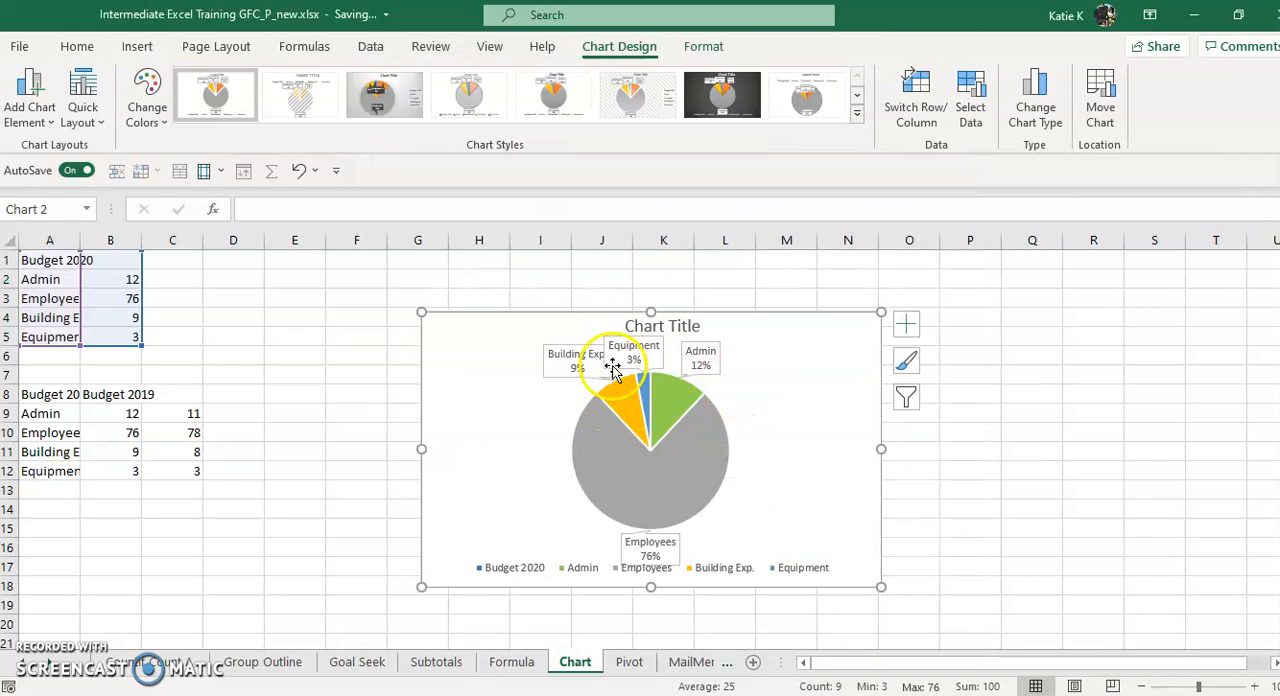
# Review the chart templates already saved in the Charts folder, then close the save dialog without saving
pyautogui.click(802, 417)
pyautogui.rightClick(803, 420)
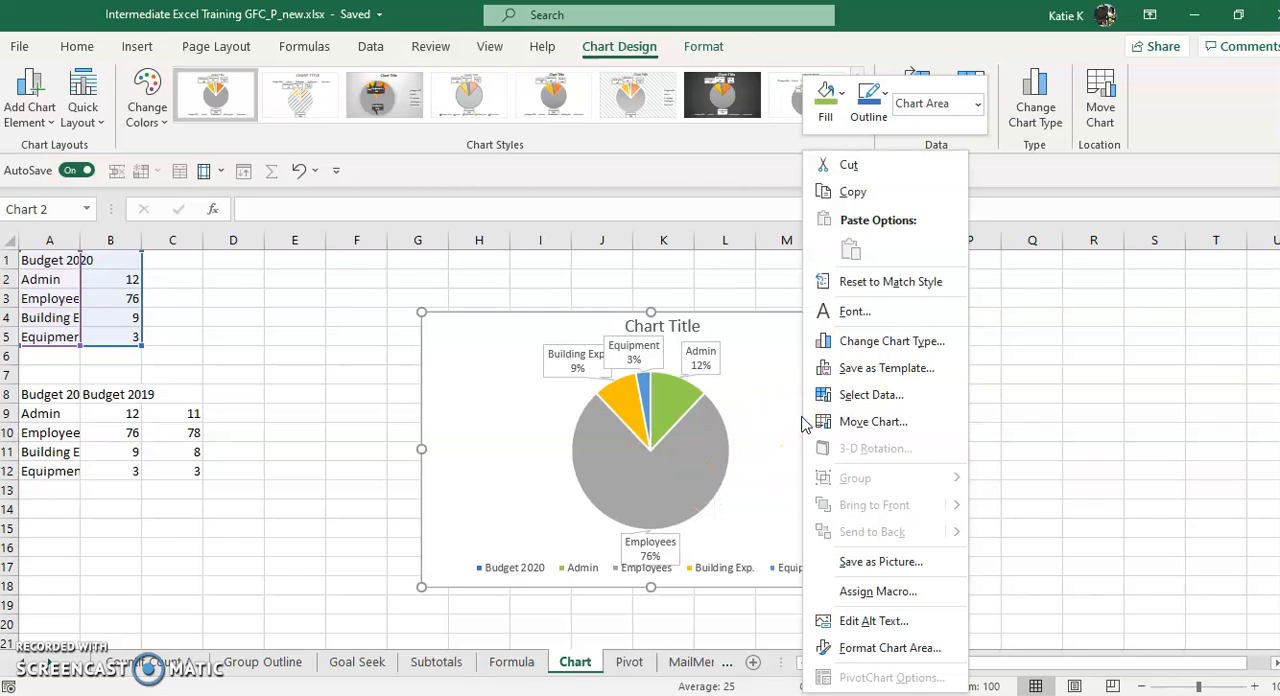
pyautogui.click(843, 370)
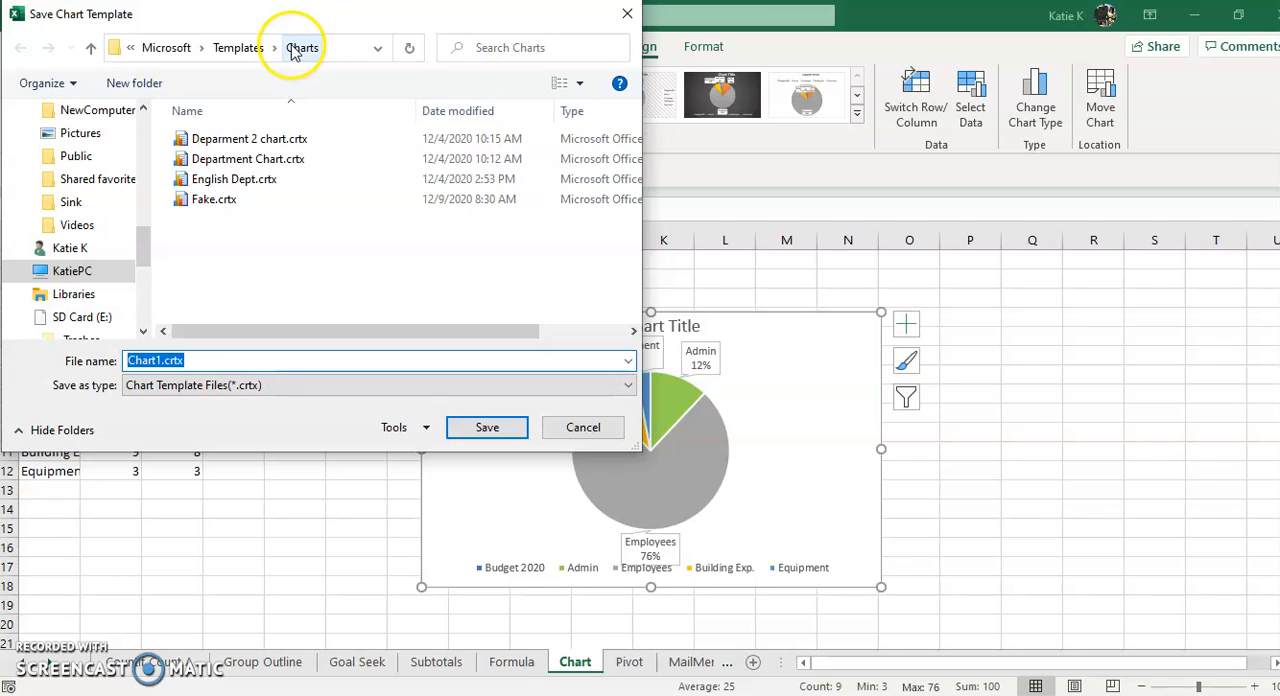
pyautogui.click(629, 17)
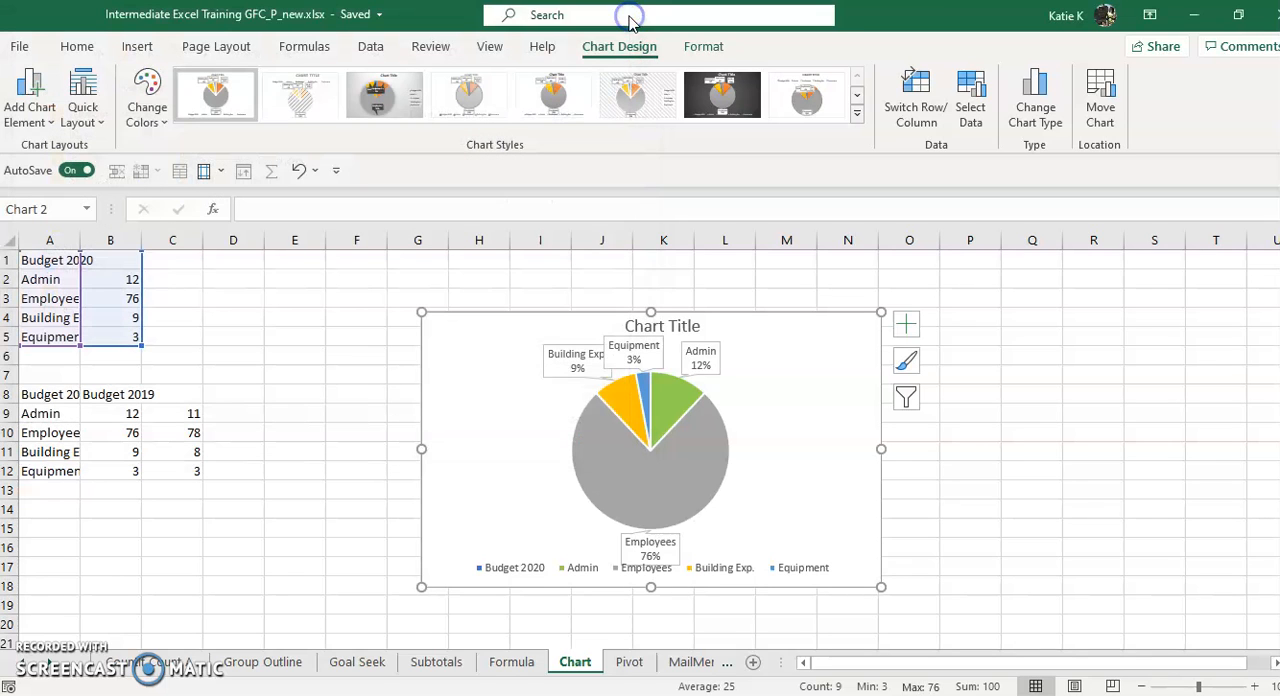
# Delete the pie chart and insert the recommended Clustered Column chart for the budget comparison data in A8:C12
pyautogui.click(781, 400)
pyautogui.press('Delete')
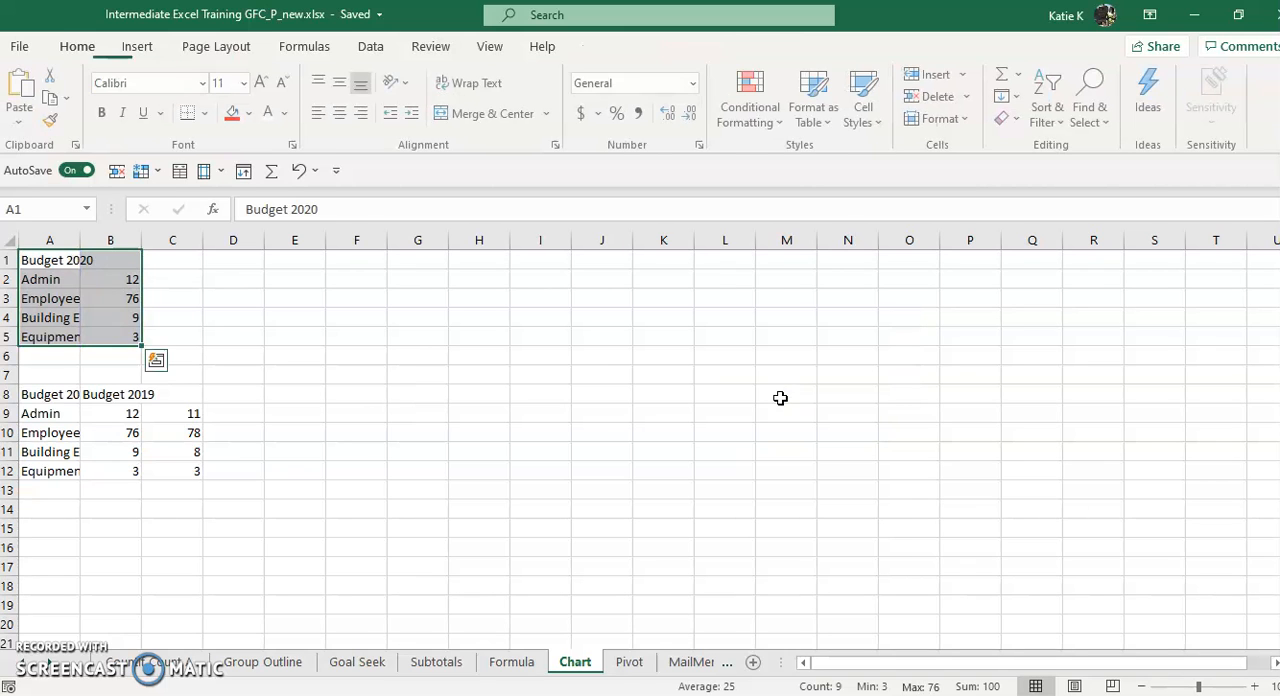
pyautogui.click(297, 428)
pyautogui.moveTo(40, 398); pyautogui.dragTo(185, 475)
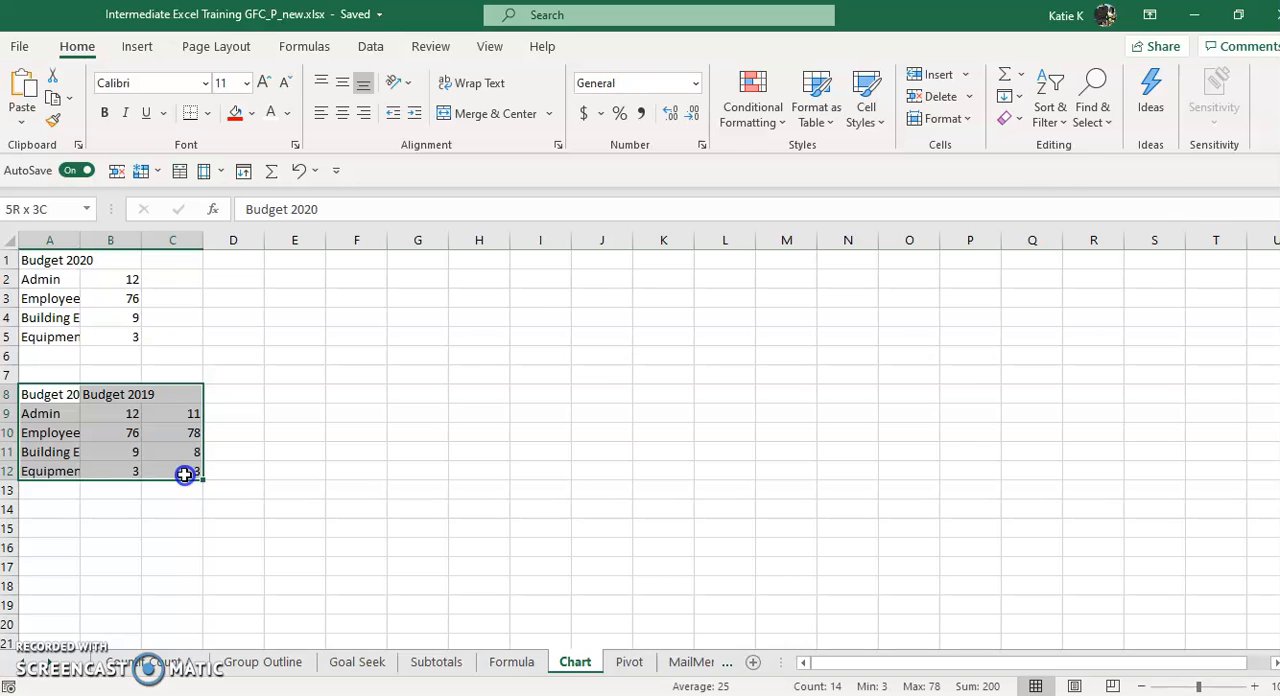
pyautogui.click(137, 46)
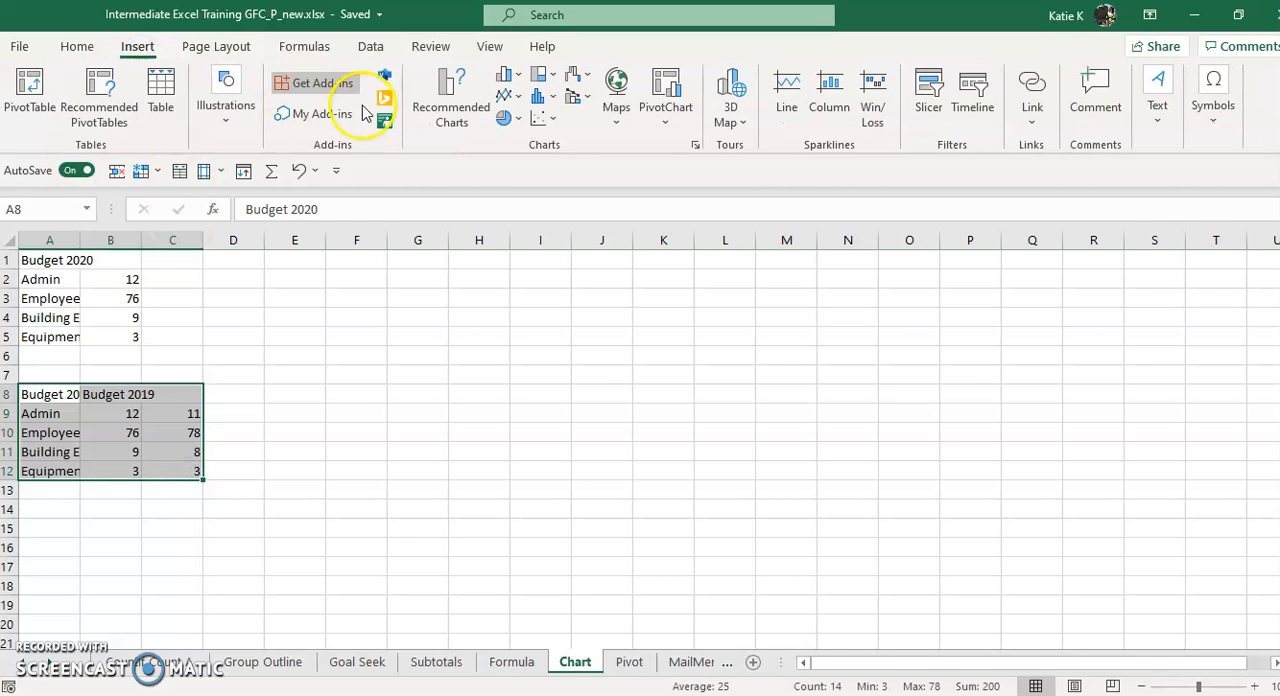
pyautogui.click(451, 92)
pyautogui.click(825, 614)
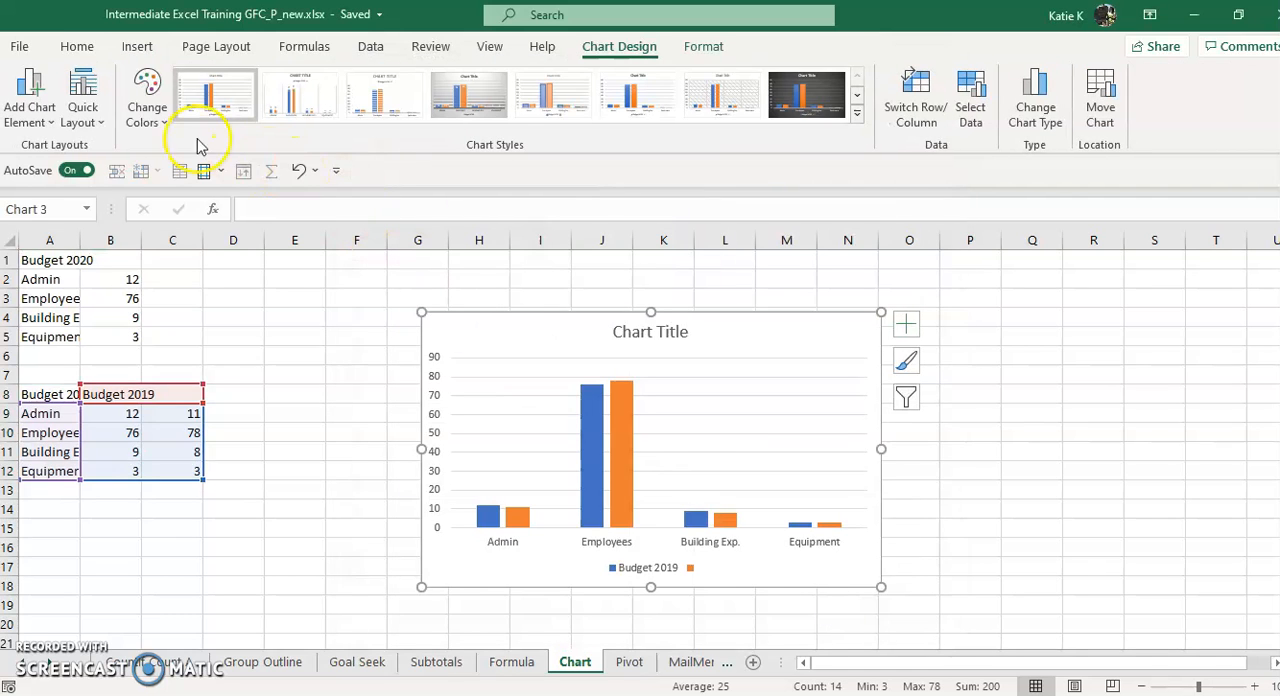
# Apply the fourth Colorful palette, starting with green and blue, to the column chart and add Data Callout labels
pyautogui.click(147, 100)
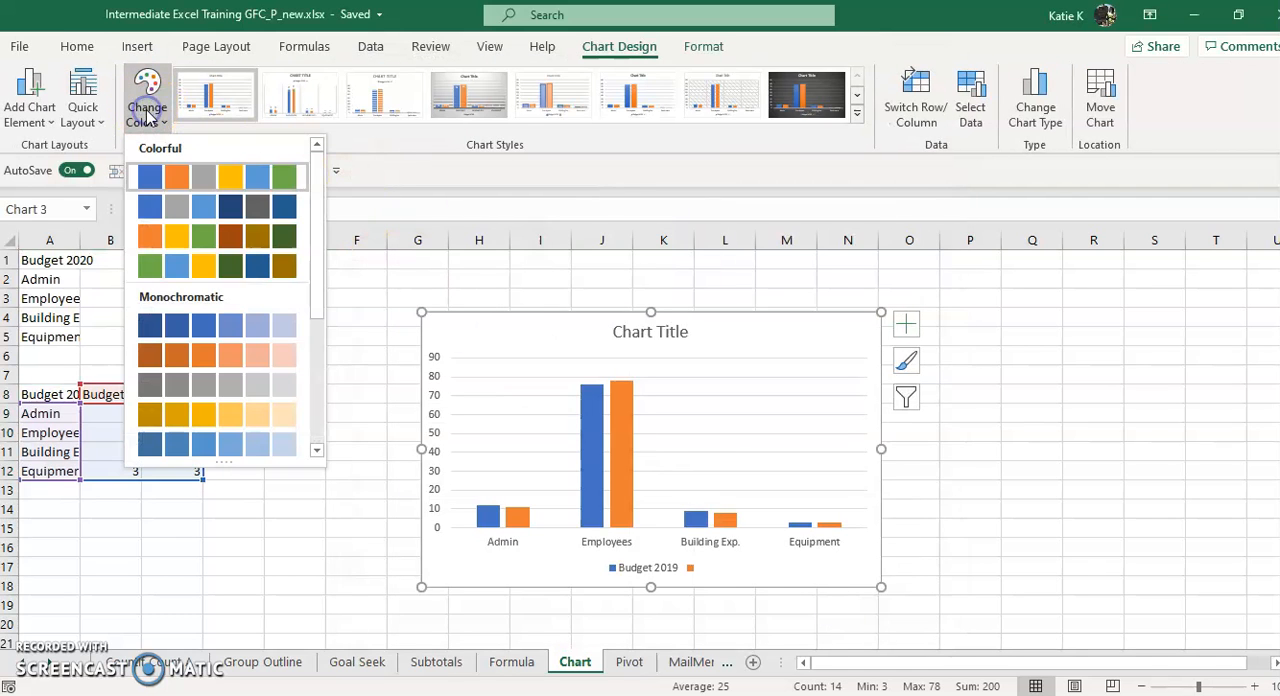
pyautogui.click(173, 268)
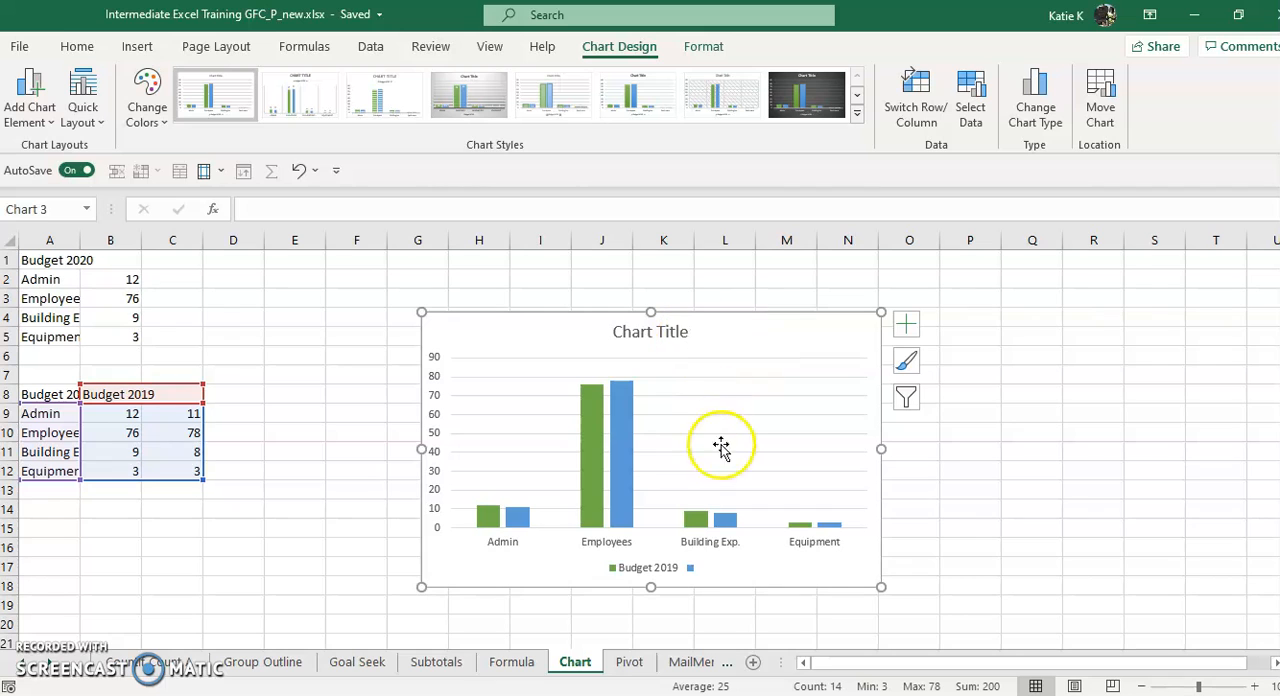
pyautogui.click(910, 332)
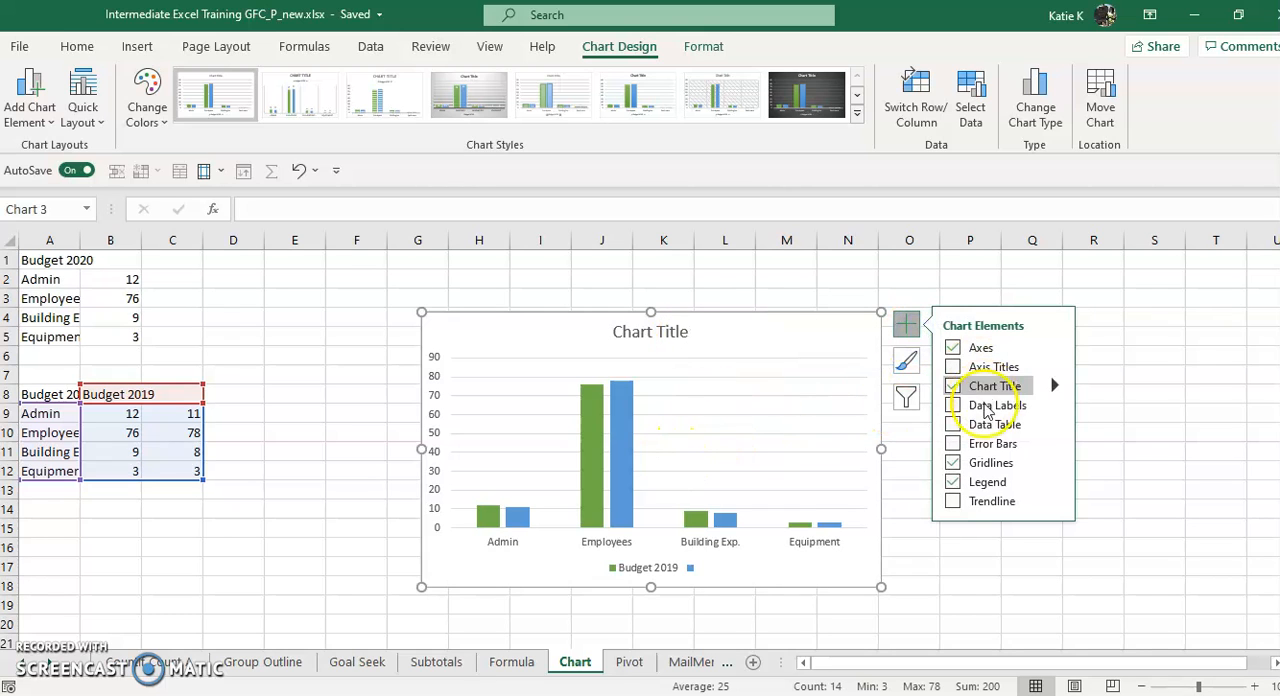
pyautogui.click(1054, 404)
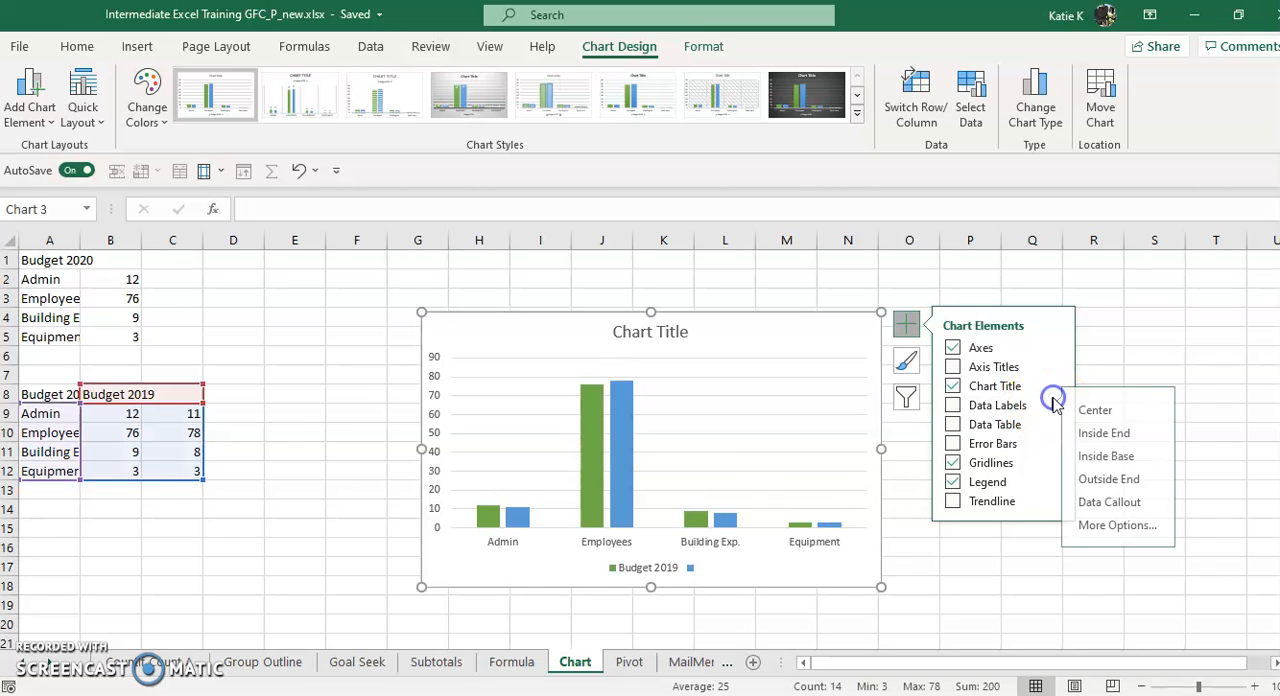
pyautogui.click(1150, 502)
# Save the formatted column chart as a chart template named fake2
pyautogui.rightClick(810, 387)
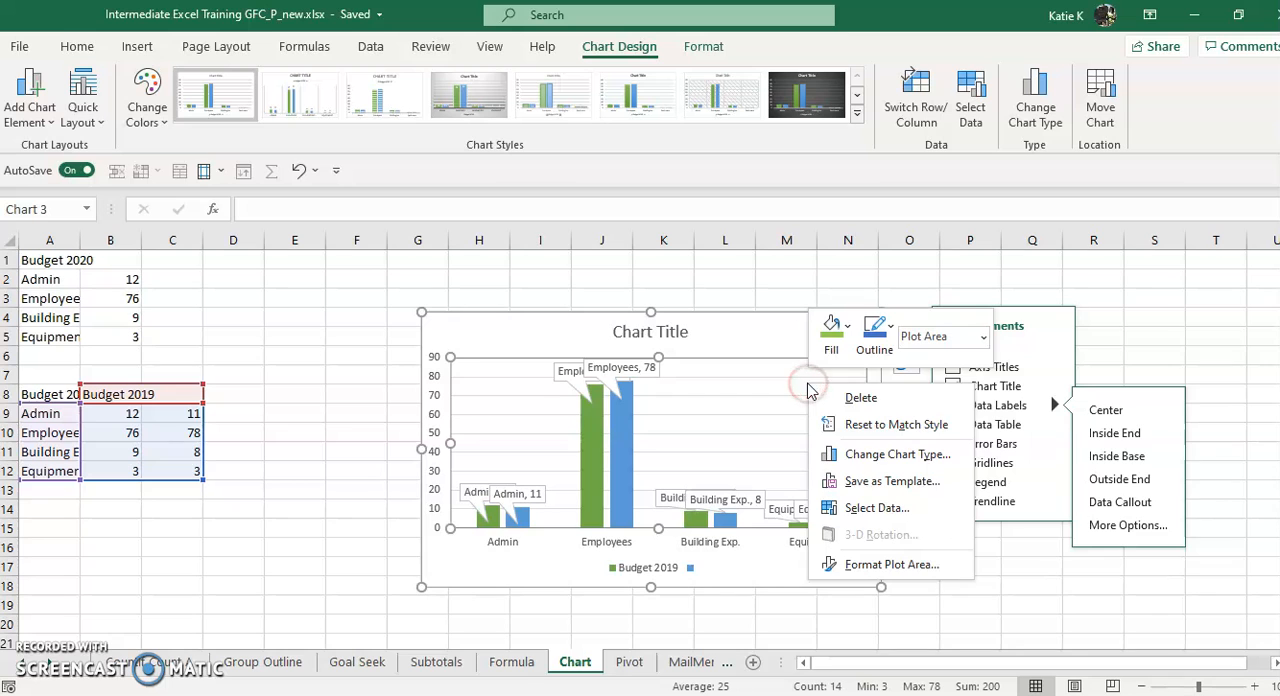
pyautogui.click(882, 481)
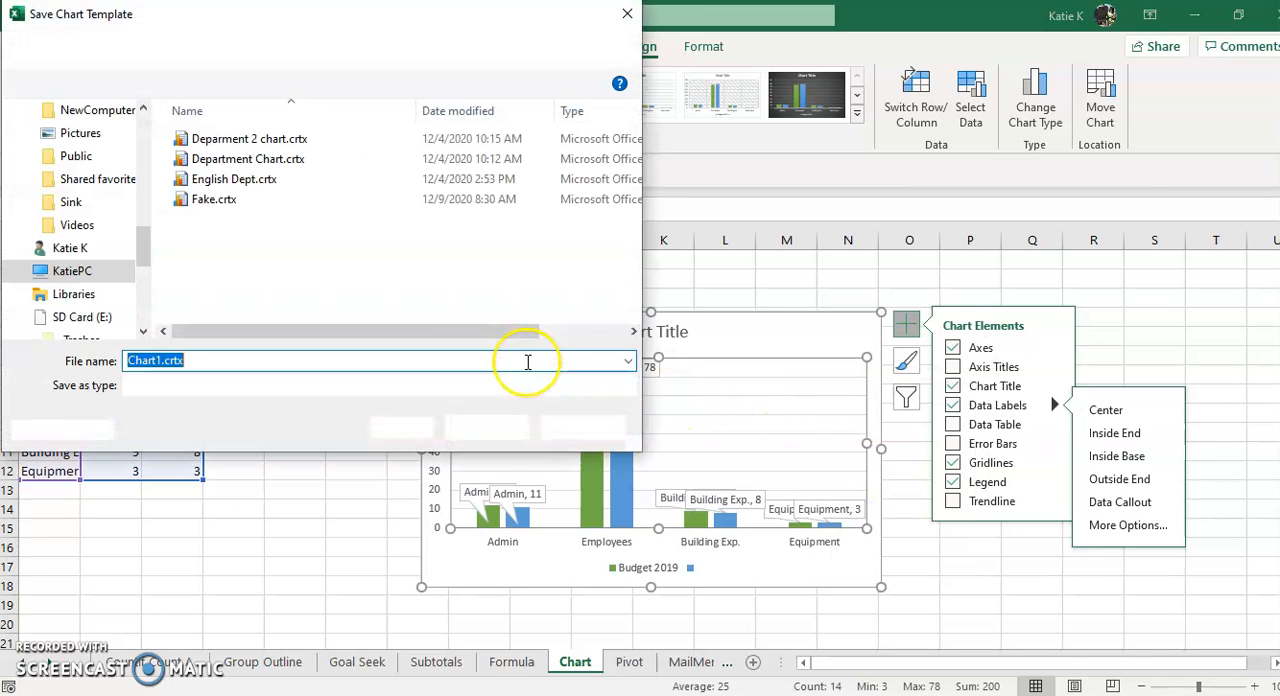
pyautogui.write('fake2')
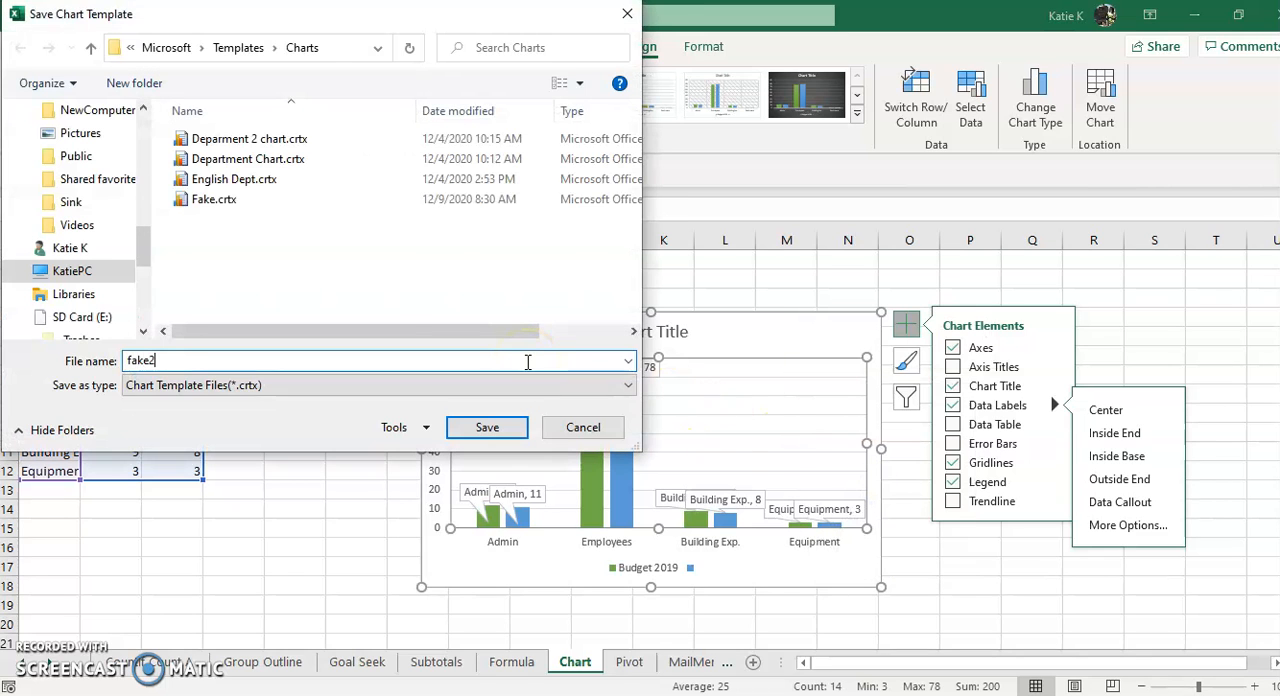
pyautogui.click(475, 428)
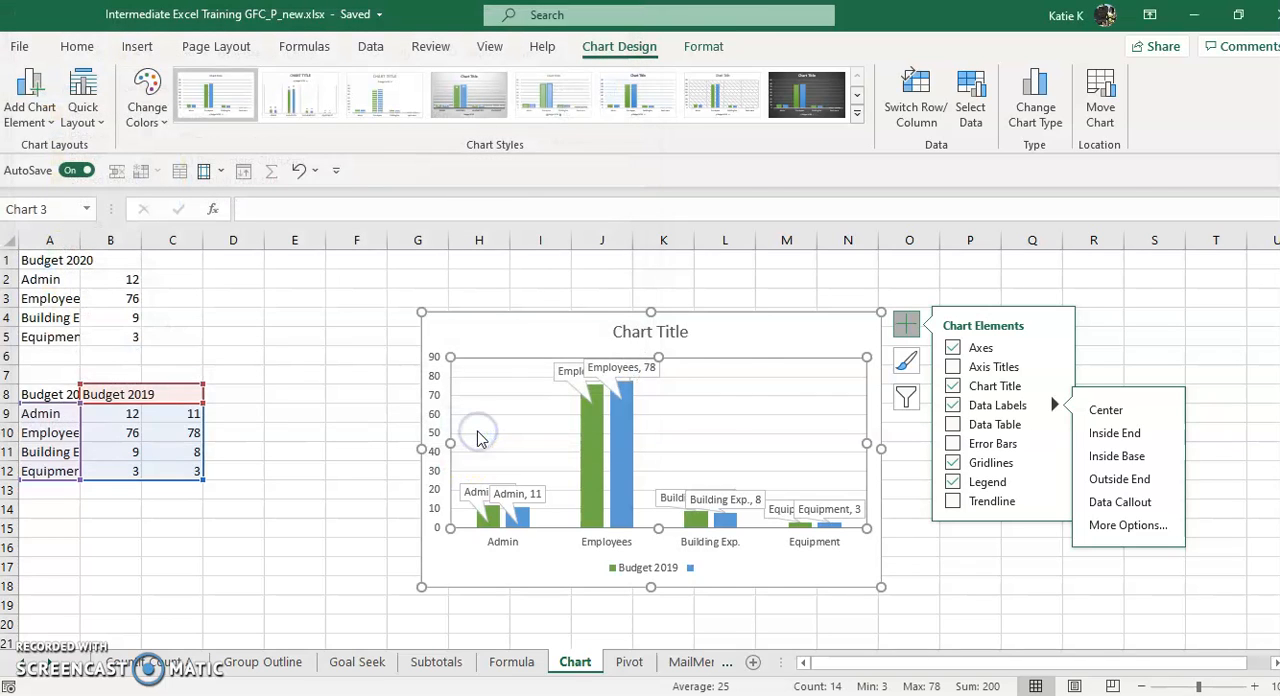
# Delete the column chart and insert a new chart for A8:C12 from the fake2 template
pyautogui.click(740, 376)
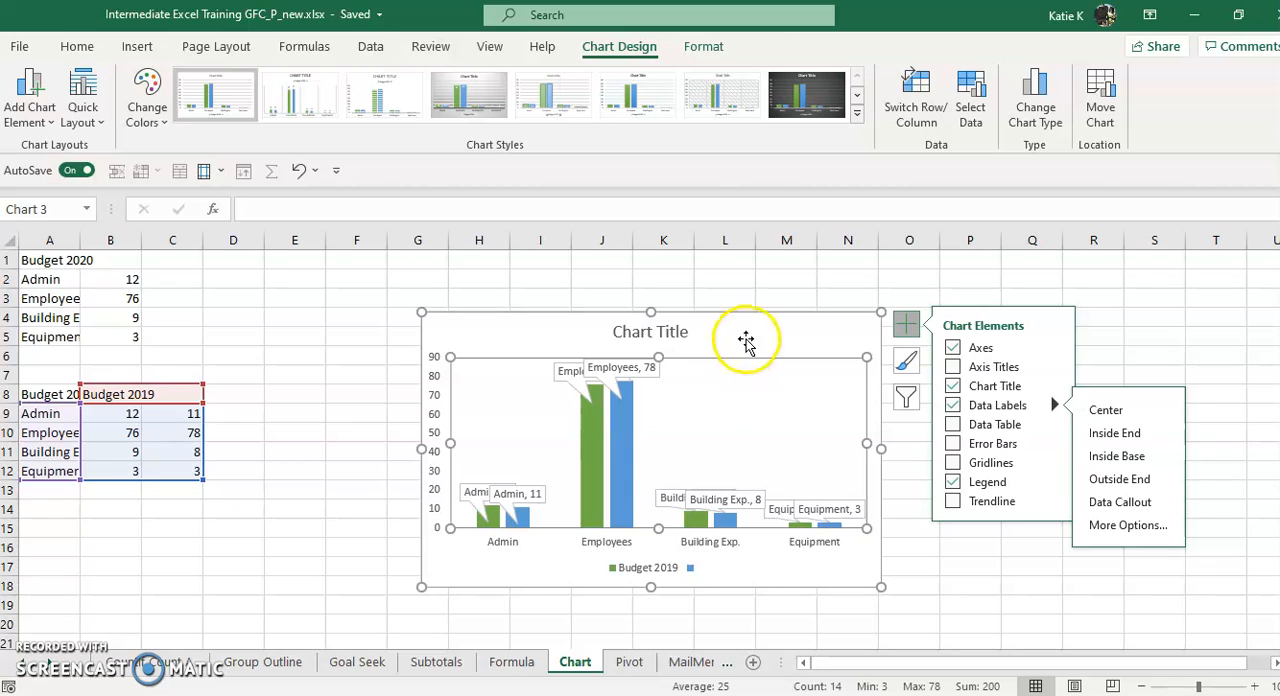
pyautogui.click(745, 340)
pyautogui.press('Delete')
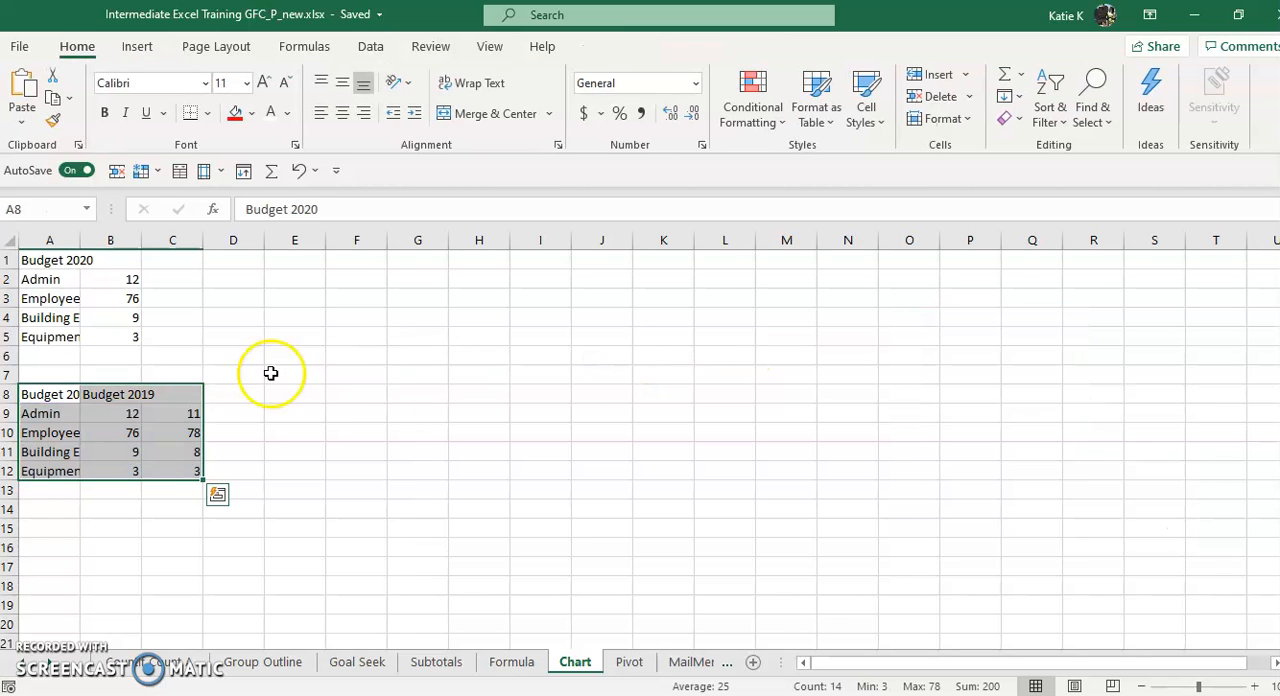
pyautogui.click(137, 46)
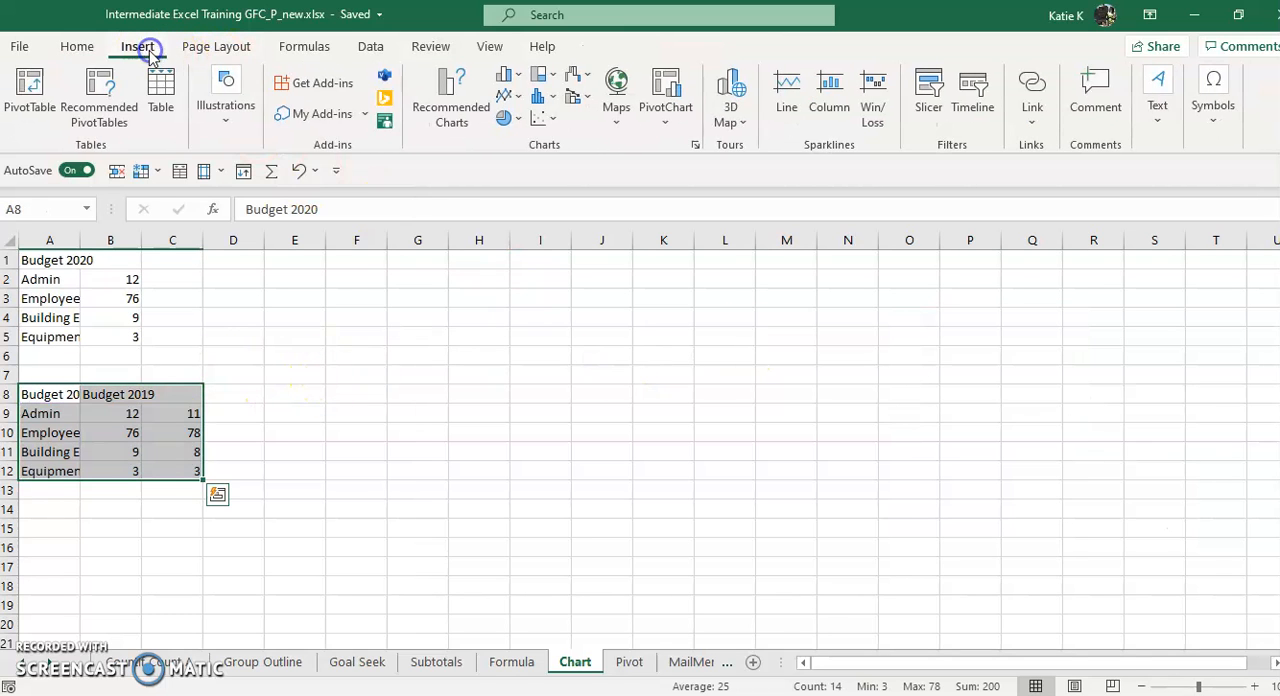
pyautogui.click(441, 103)
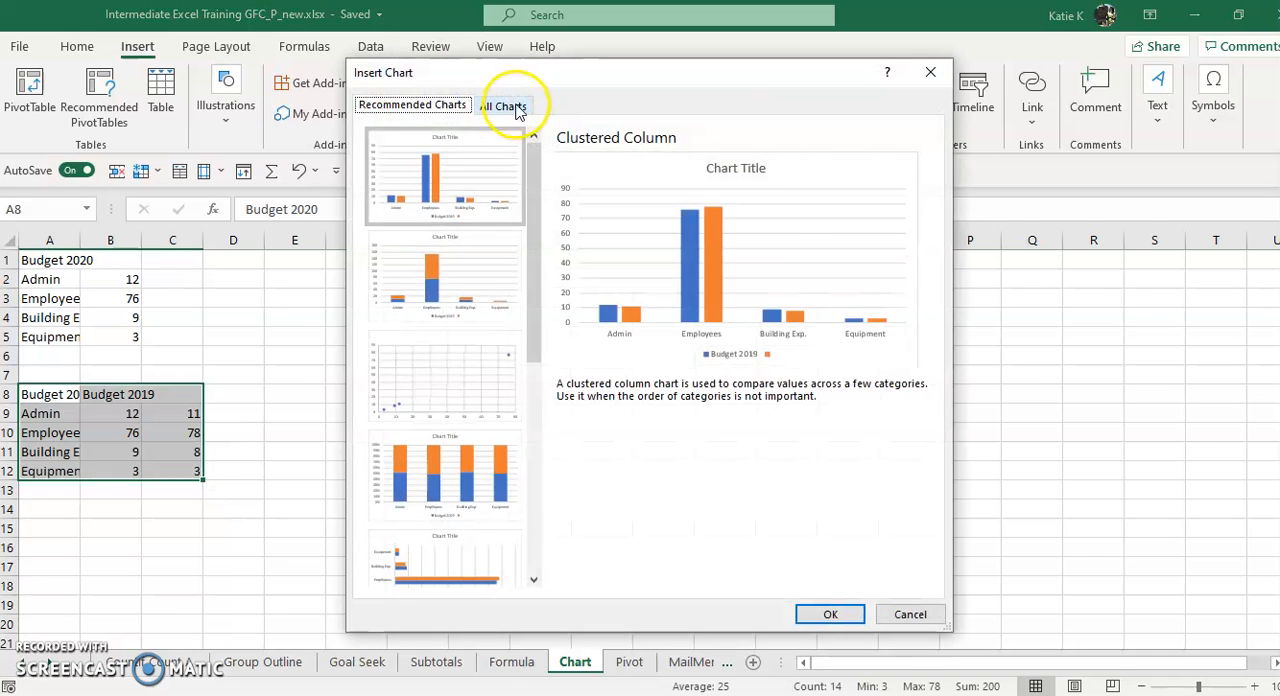
pyautogui.click(508, 104)
pyautogui.click(424, 164)
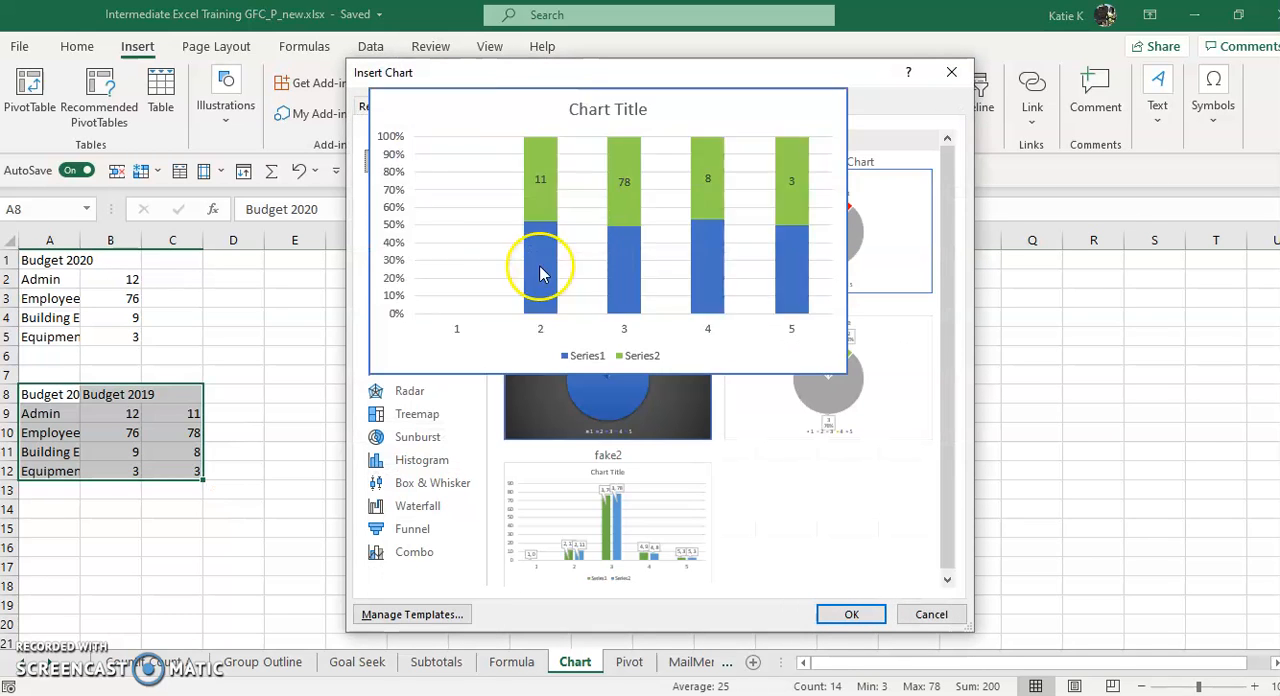
pyautogui.doubleClick(667, 535)
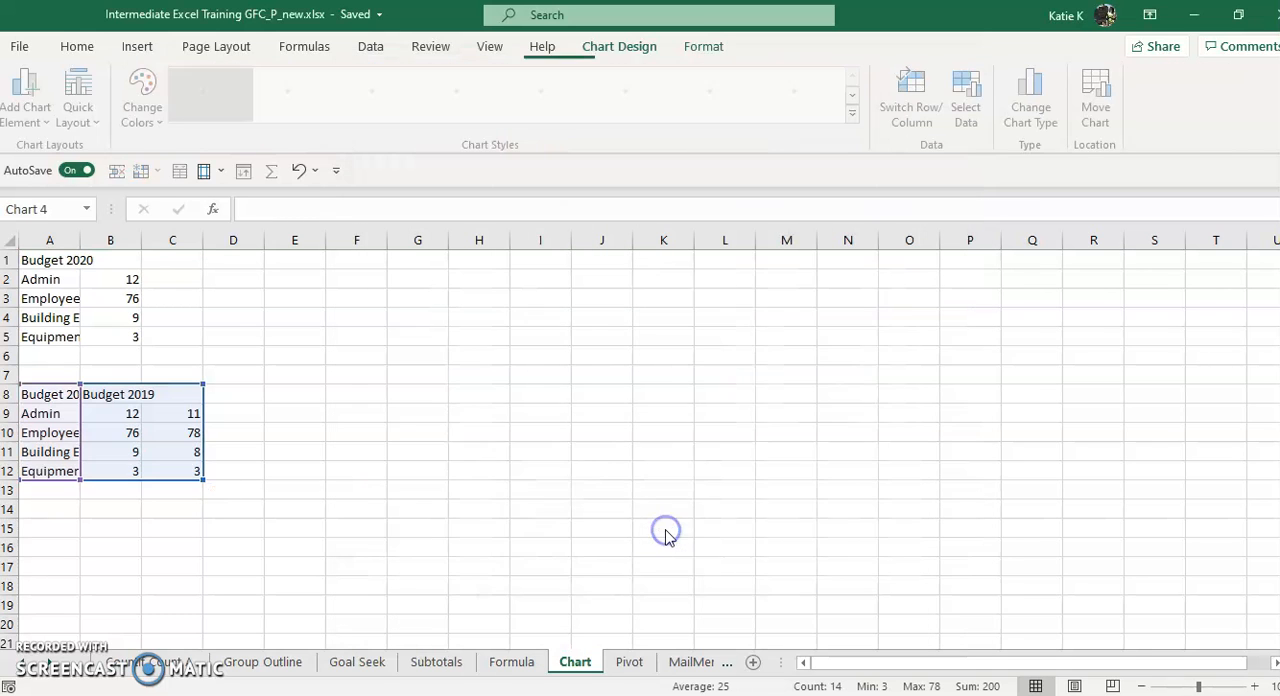
pyautogui.click(665, 355)
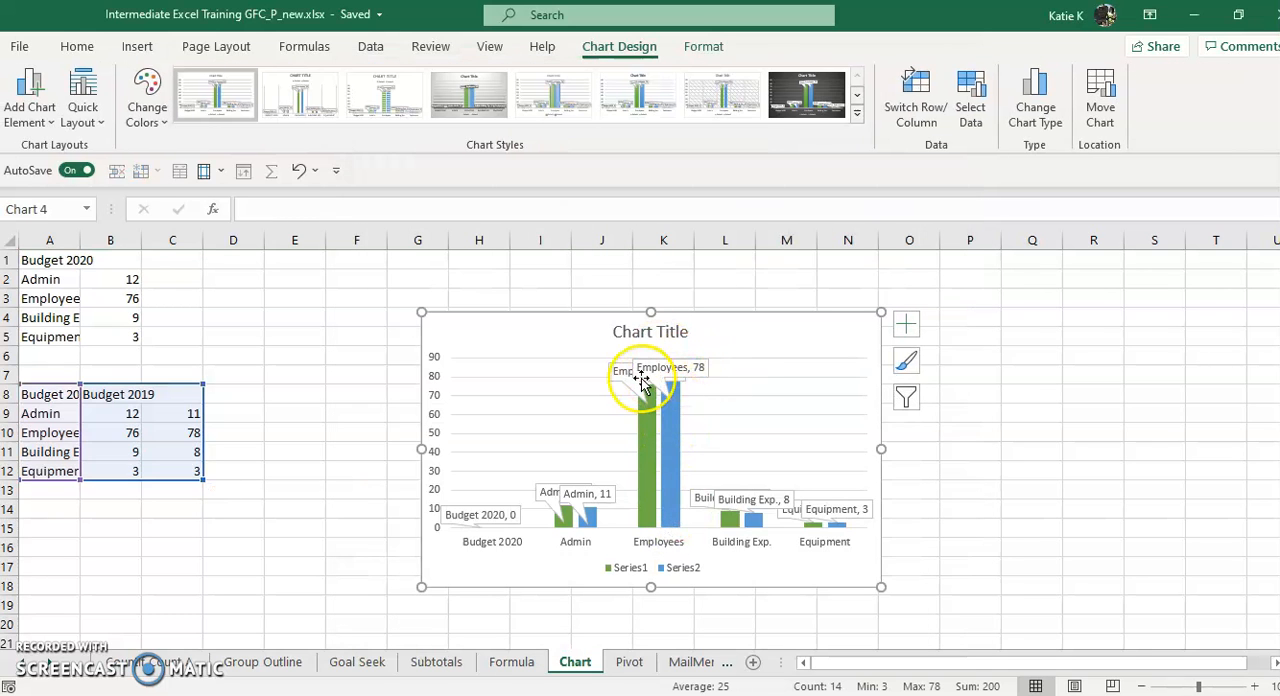
pyautogui.moveTo(645, 513)
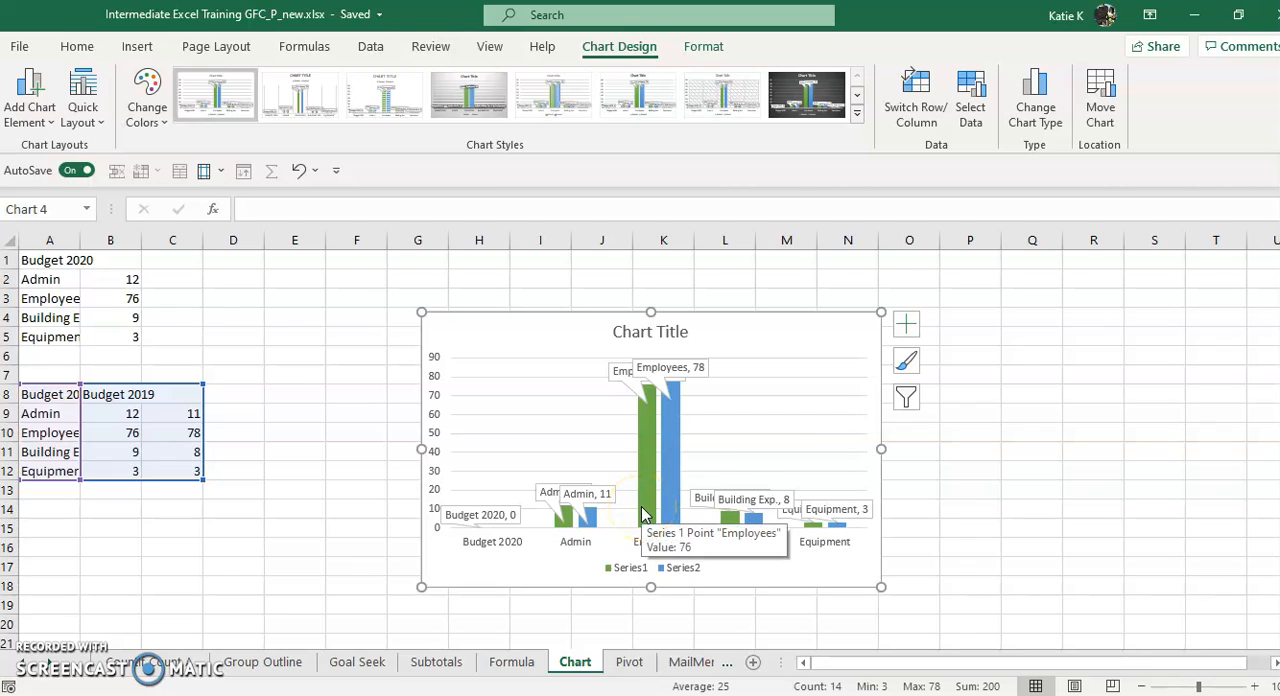